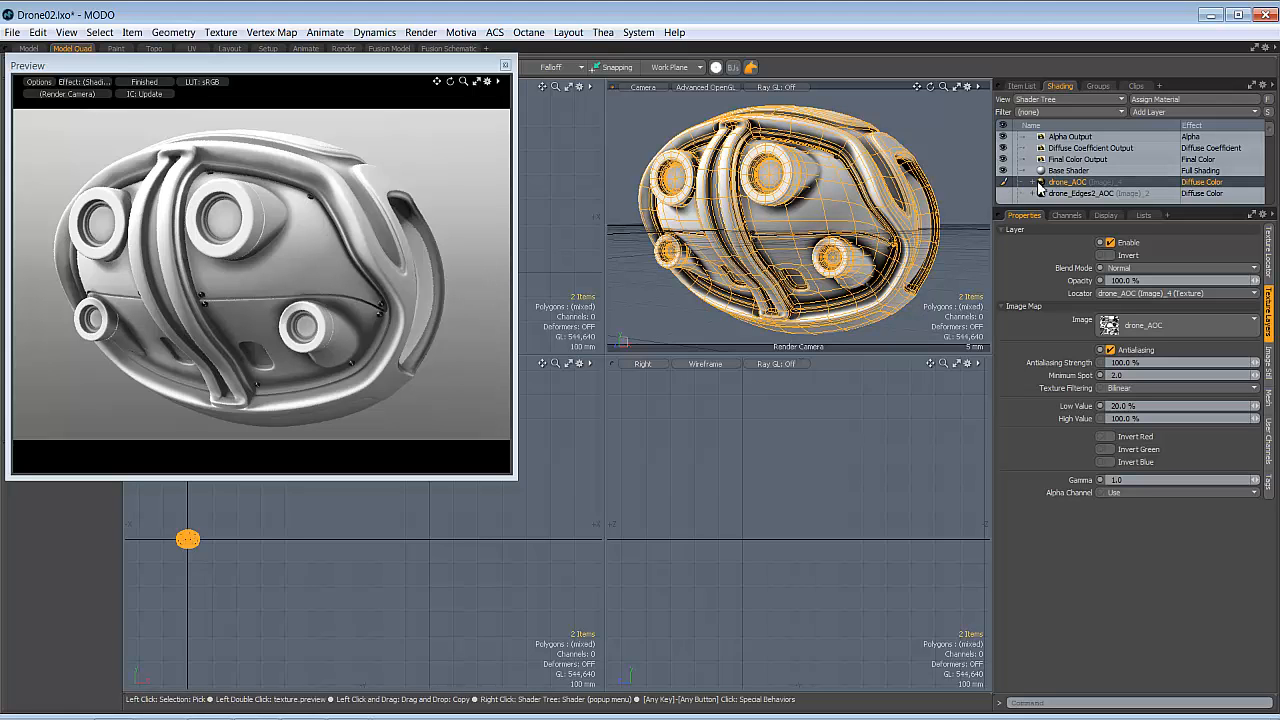
Compare the drone render with the drone_AOC layer off and on, and inspect its image map in the Image Viewer
{"action": "left_click", "coordinate": [1004, 182]}
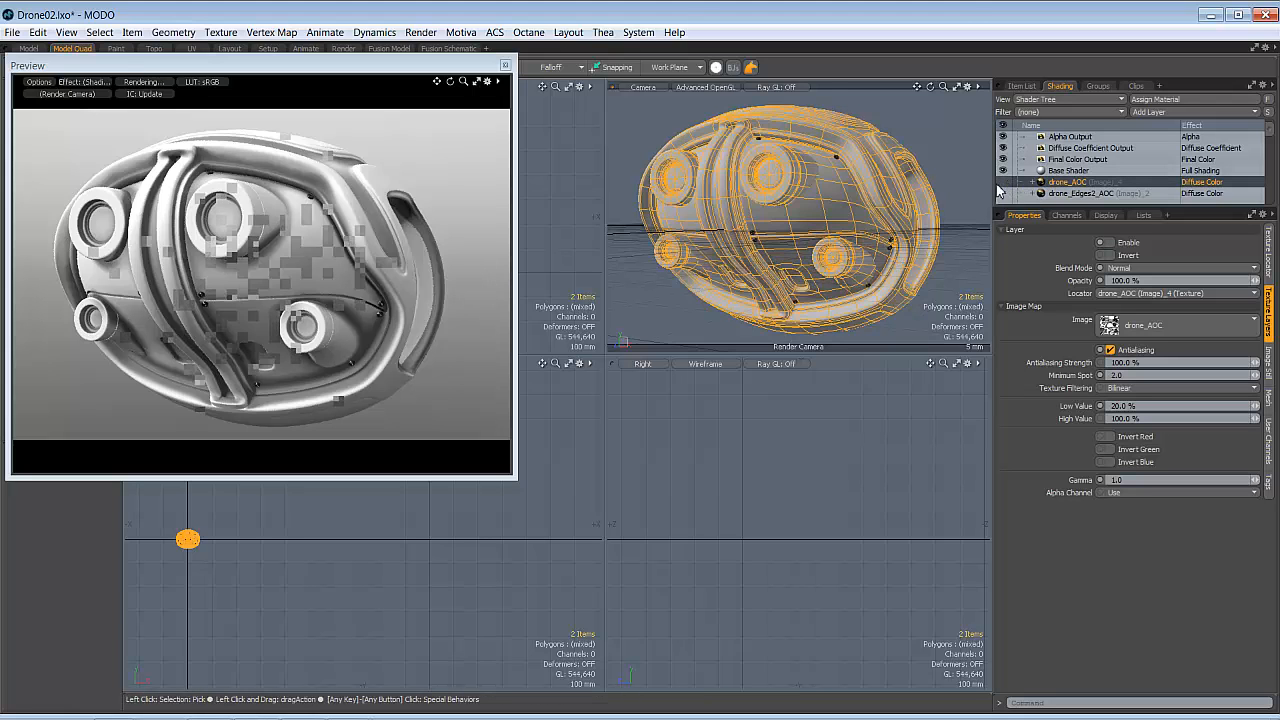
{"action": "left_click", "coordinate": [1004, 182]}
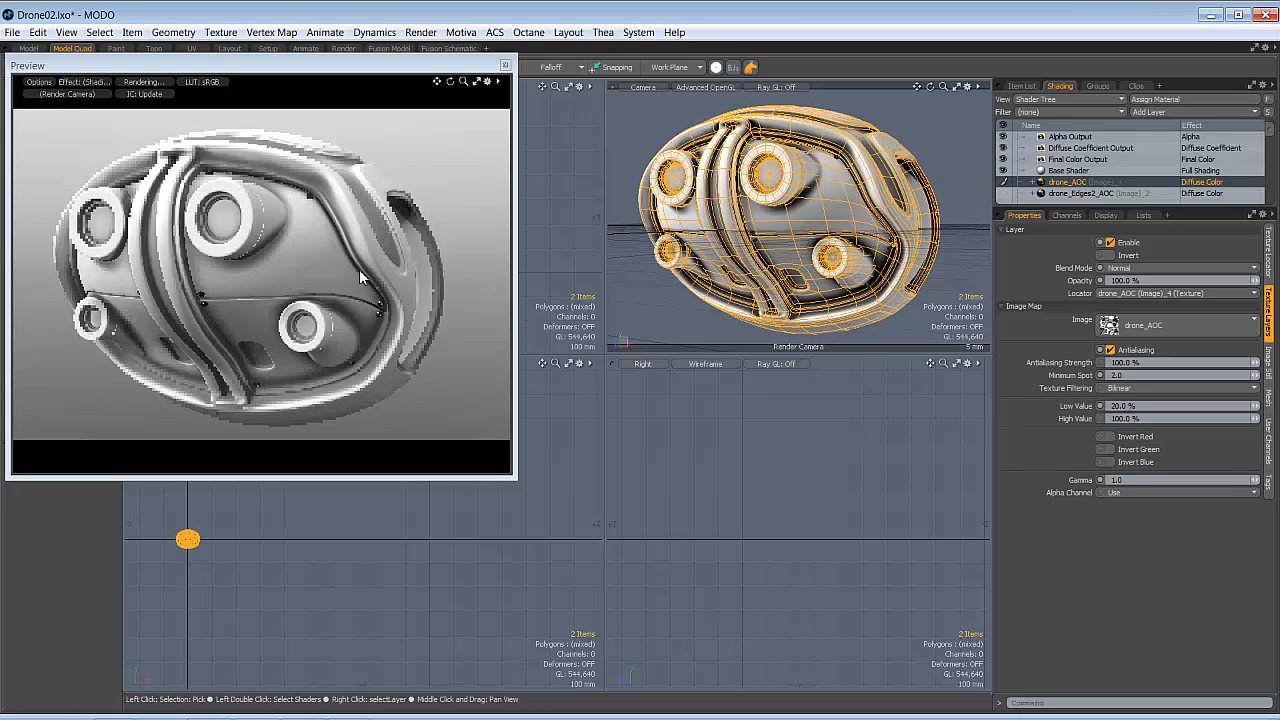
{"action": "double_click", "coordinate": [1042, 185]}
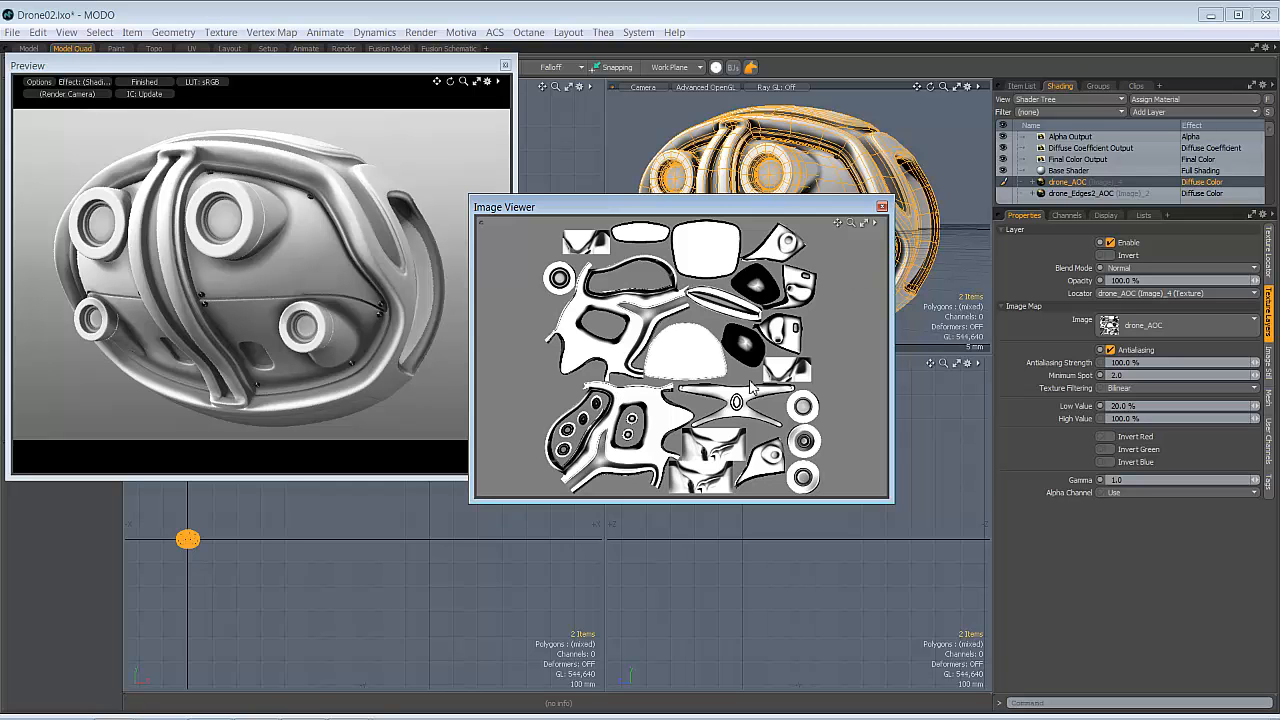
{"action": "left_click", "coordinate": [881, 206]}
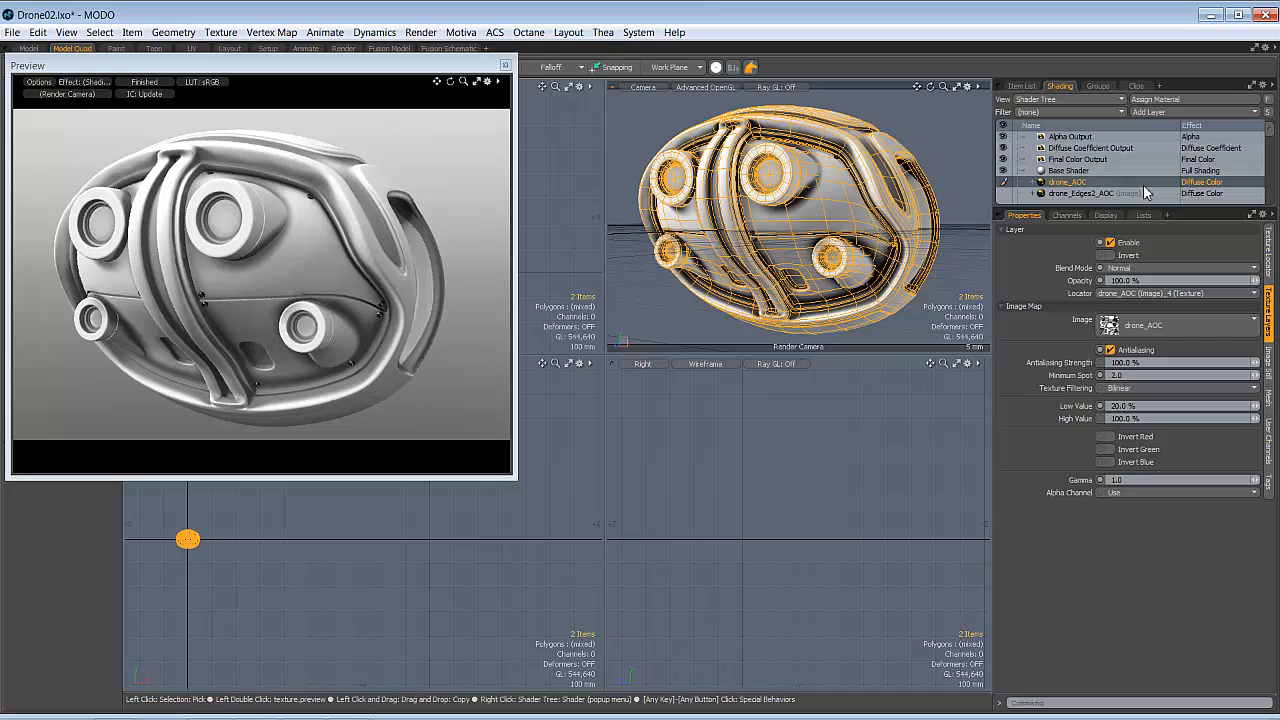
Change the effect of the drone_AOC image layer to Driver A
{"action": "right_click", "coordinate": [1207, 184]}
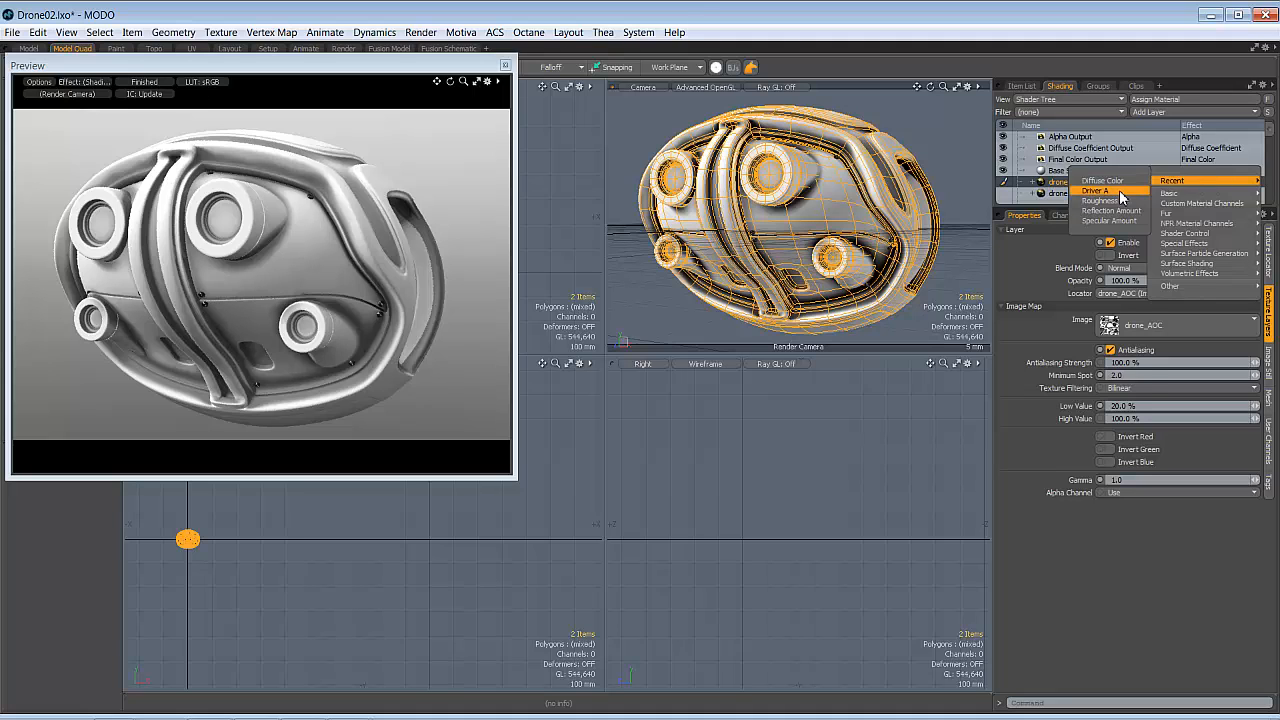
{"action": "mouse_move", "coordinate": [1181, 235]}
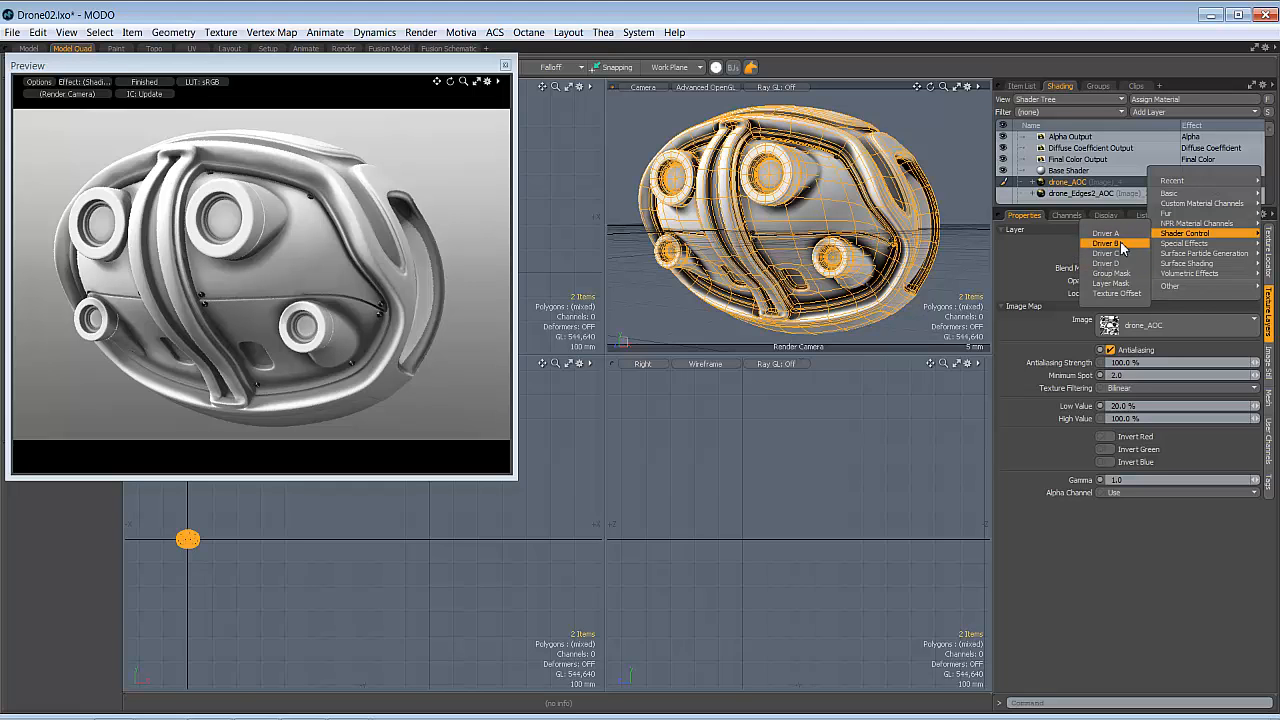
{"action": "left_click", "coordinate": [1120, 235]}
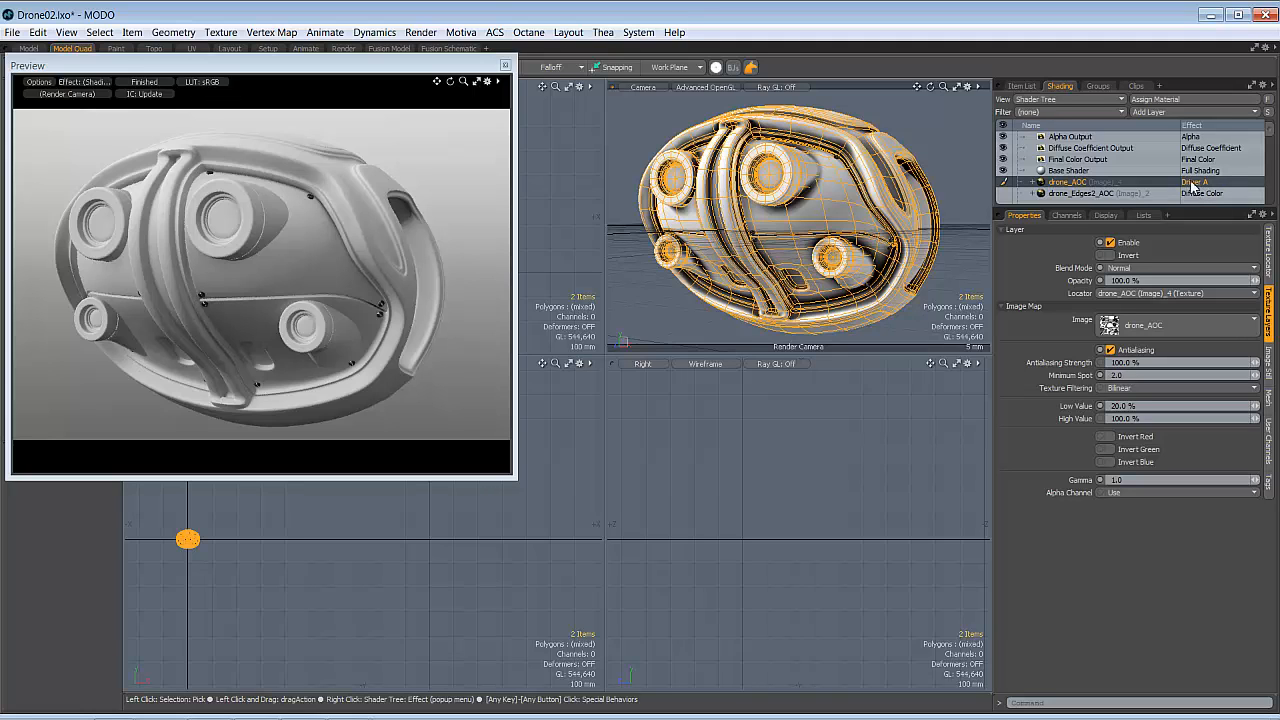
Add a Gradient layer between the Base Shader and drone_AOC, with Driver A as its input parameter
{"action": "left_click", "coordinate": [1078, 170]}
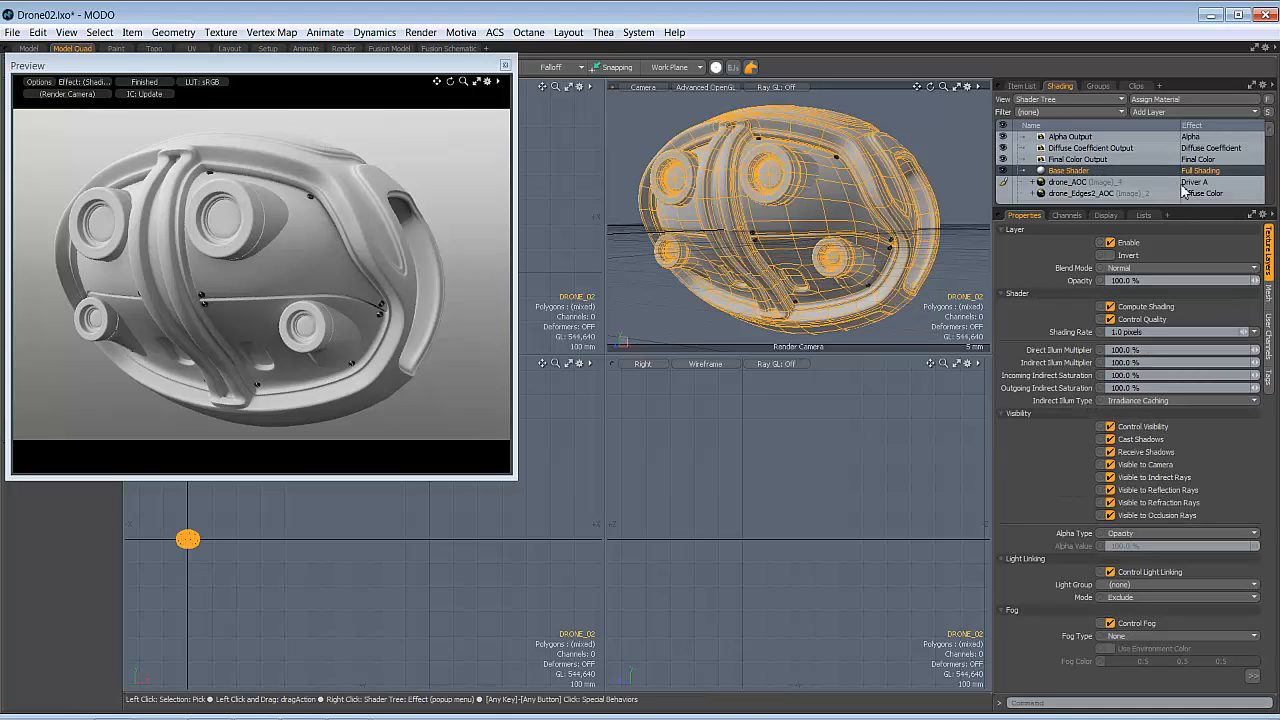
{"action": "left_click", "coordinate": [1195, 112]}
{"action": "mouse_move", "coordinate": [1197, 115]}
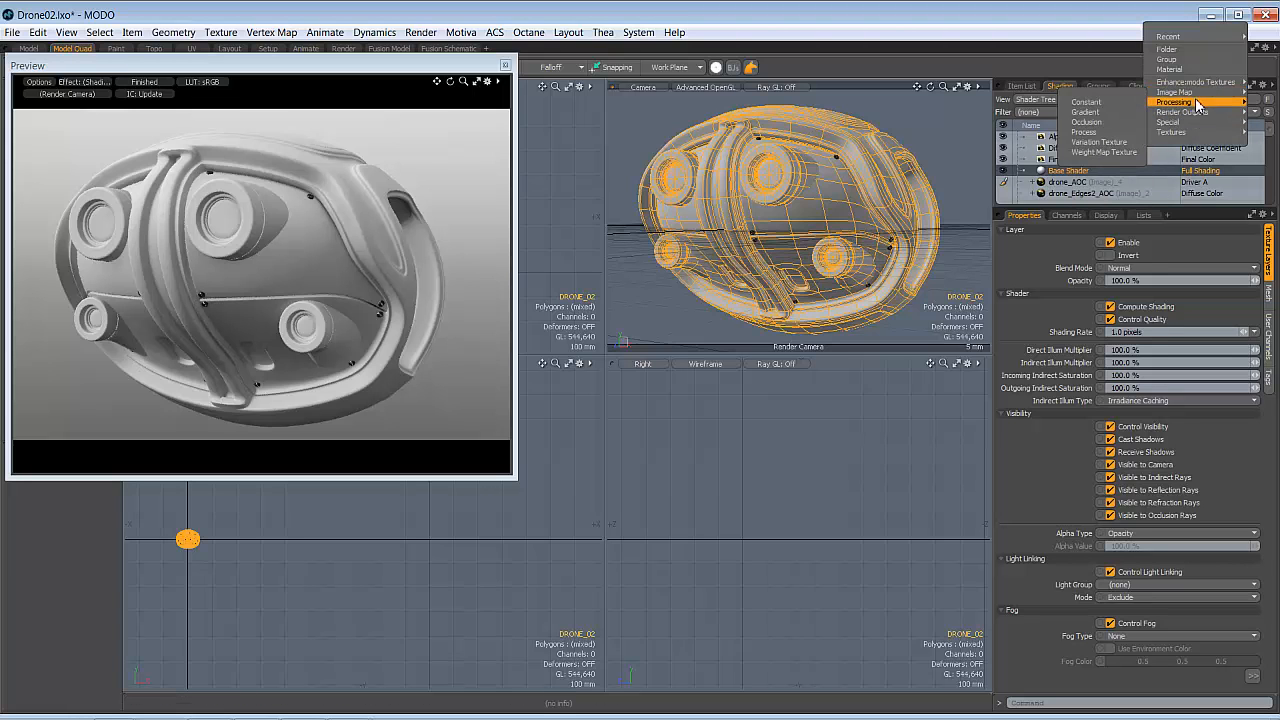
{"action": "left_click", "coordinate": [1118, 116]}
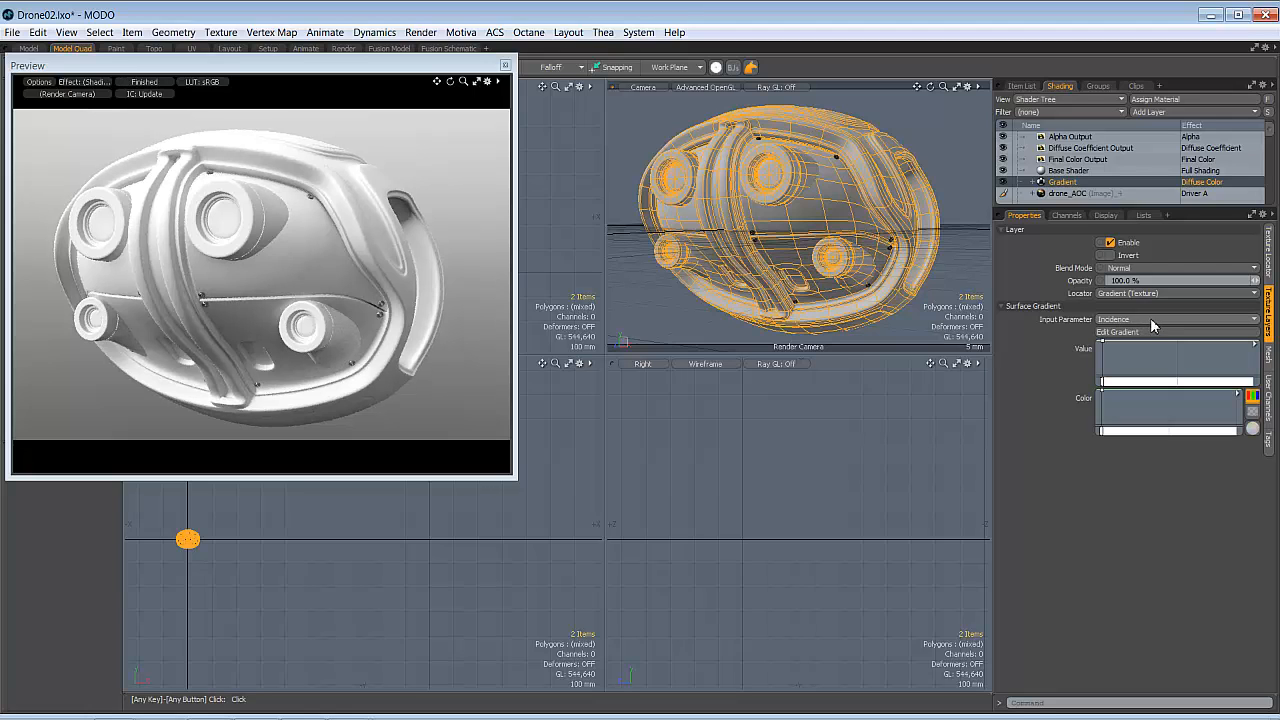
{"action": "left_click", "coordinate": [1153, 322]}
{"action": "mouse_move", "coordinate": [1153, 380]}
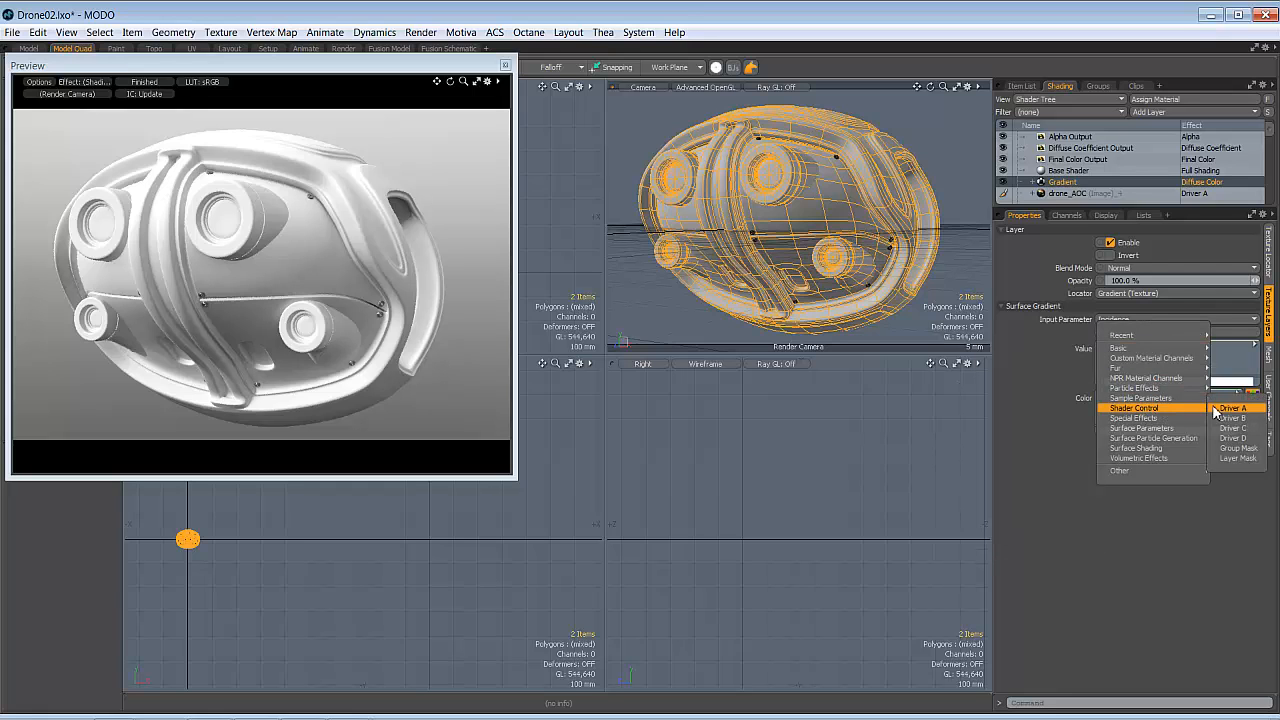
{"action": "left_click", "coordinate": [1232, 409]}
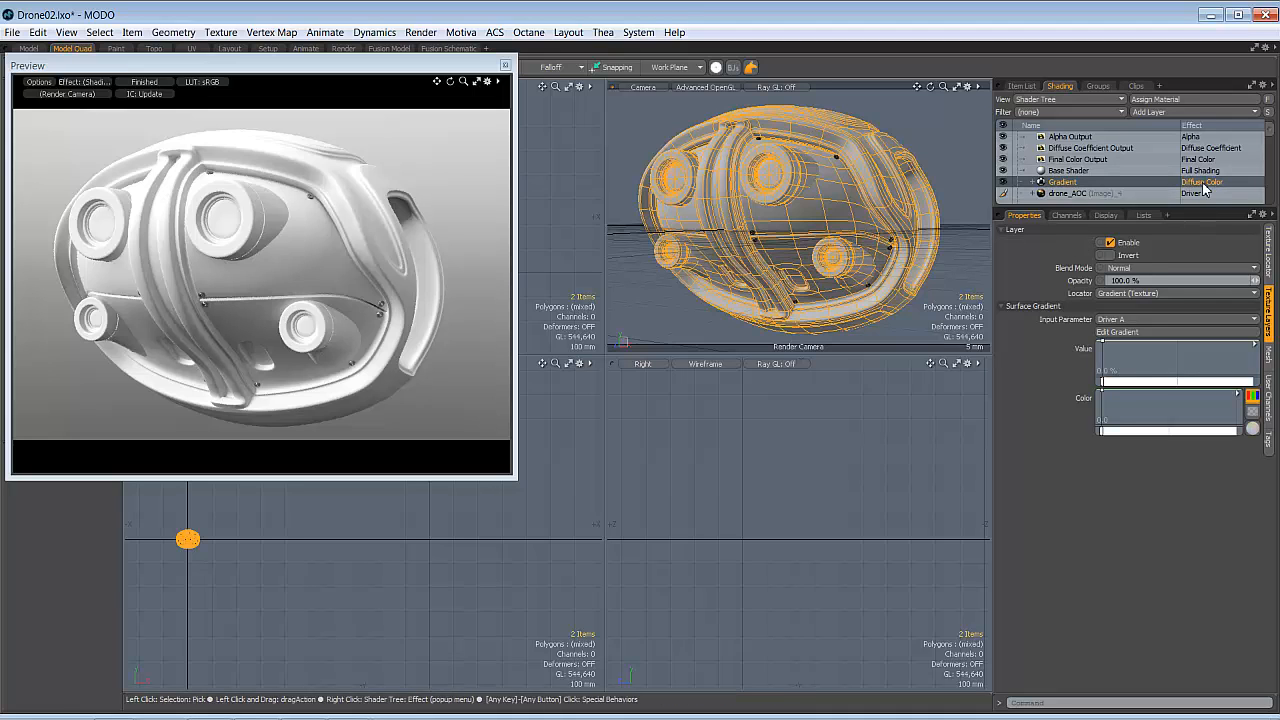
Color the gradient's first key red and add a second key in green near the end of the color ramp
{"action": "left_click", "coordinate": [1102, 432]}
{"action": "left_click", "coordinate": [1252, 429]}
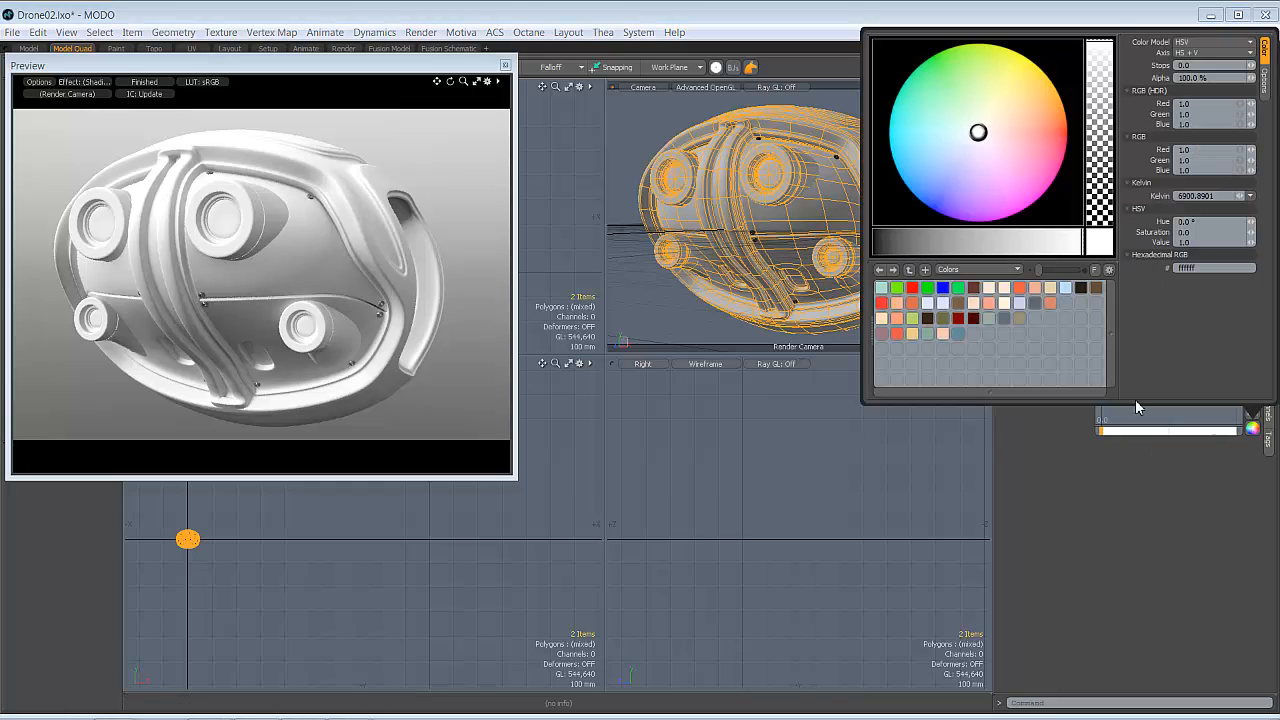
{"action": "left_click", "coordinate": [912, 288]}
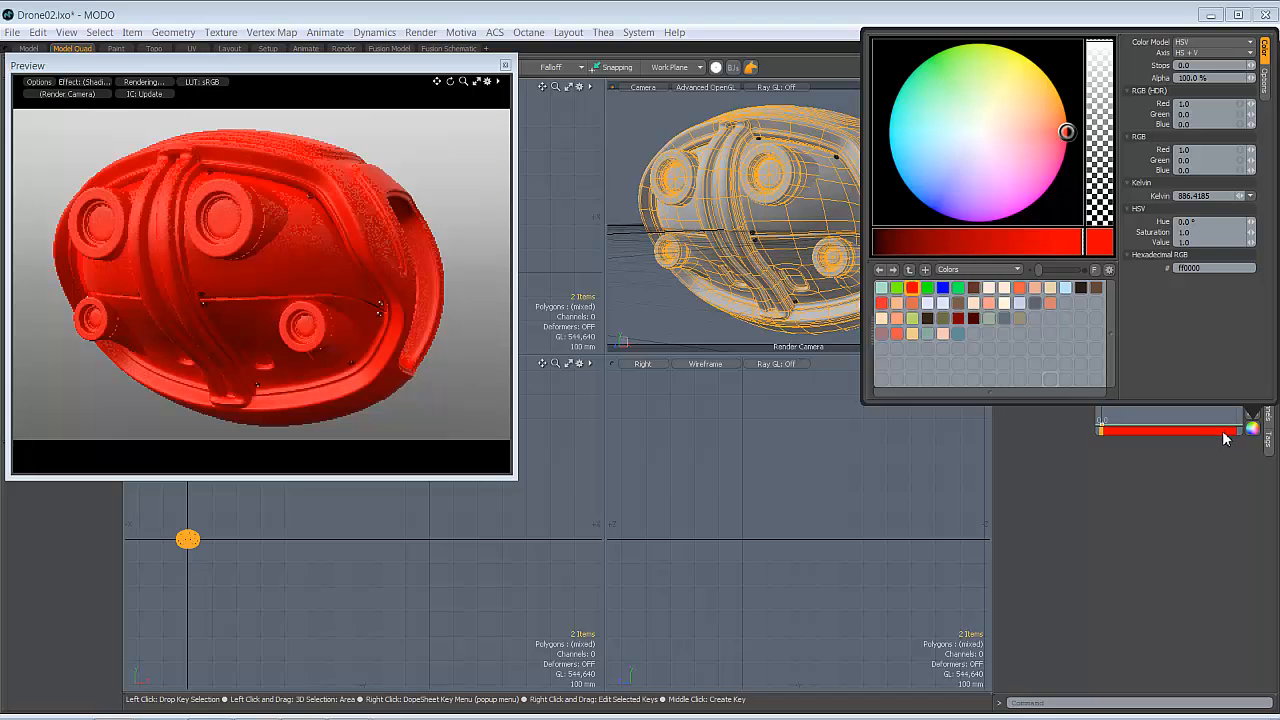
{"action": "left_click", "coordinate": [1217, 433]}
{"action": "middle_click", "coordinate": [1215, 431]}
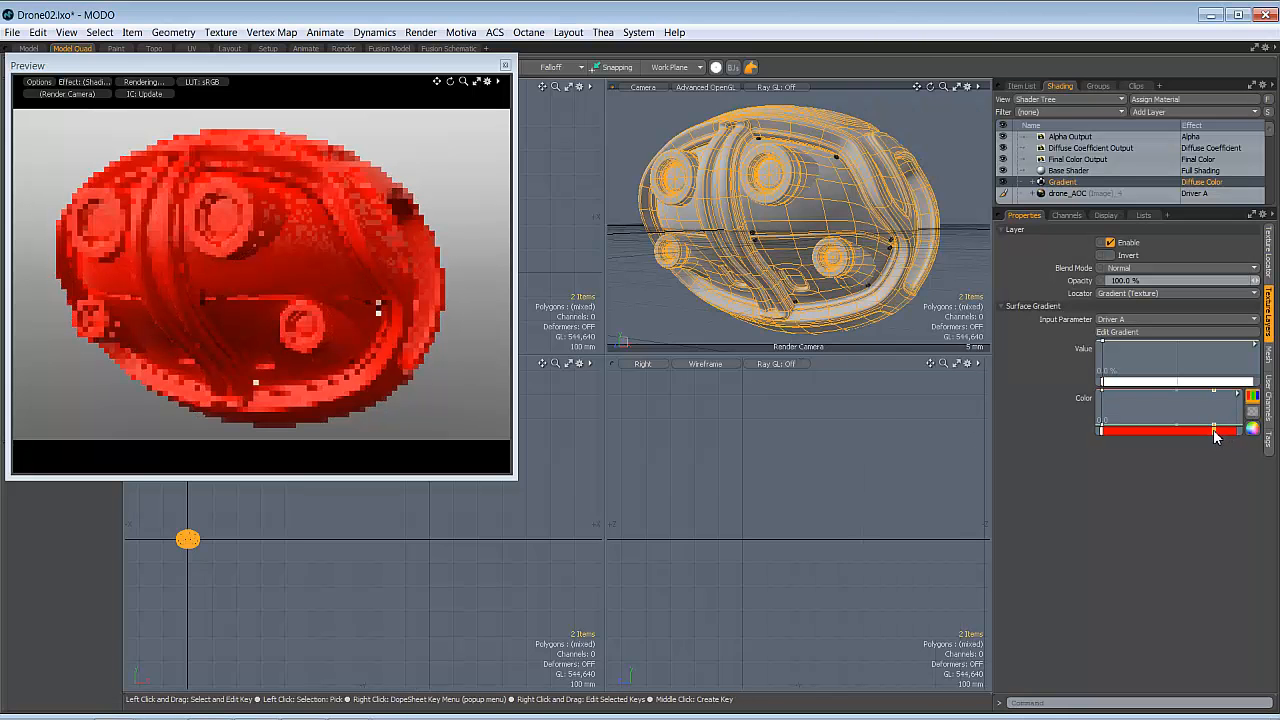
{"action": "left_click", "coordinate": [1252, 429]}
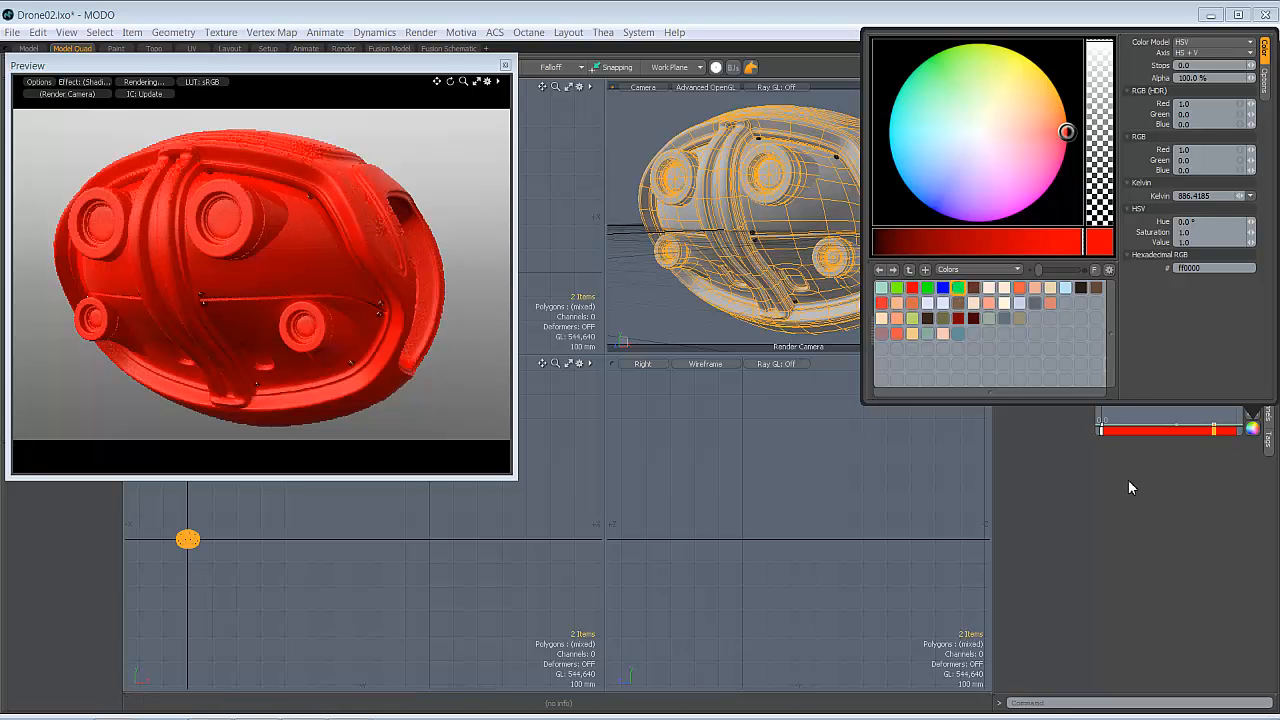
{"action": "left_click", "coordinate": [928, 288]}
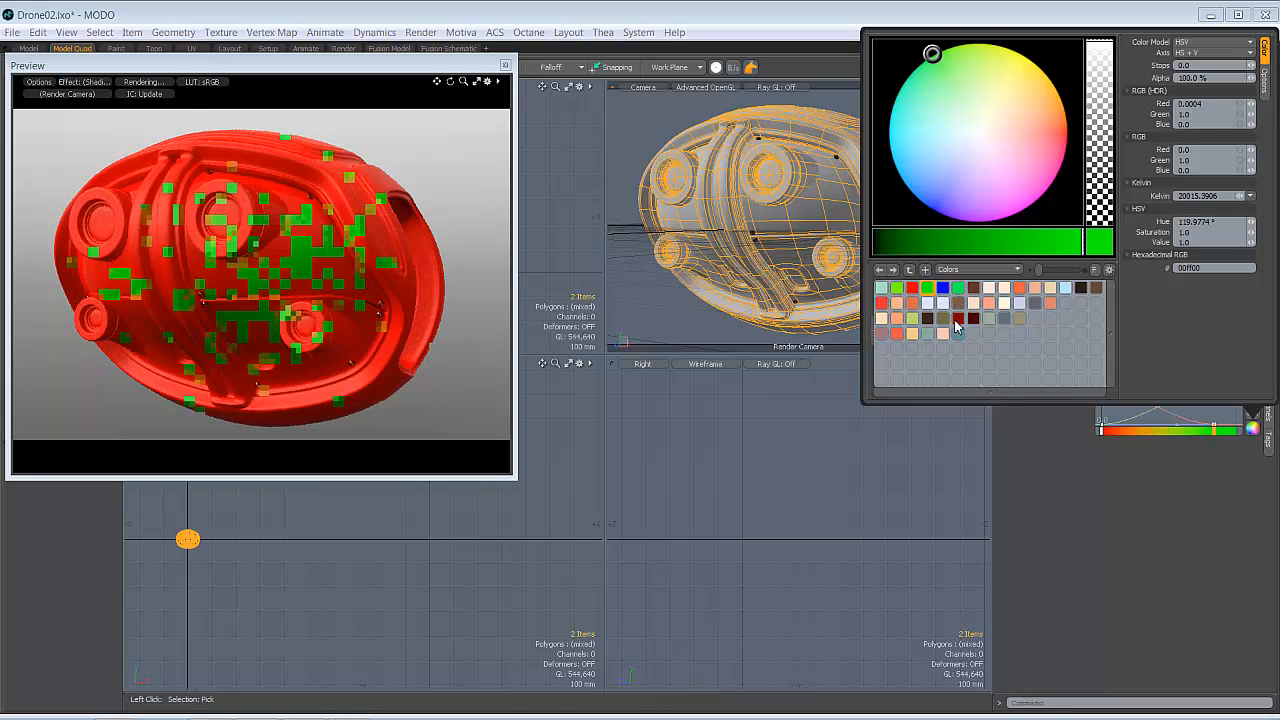
{"action": "left_click", "coordinate": [1123, 505]}
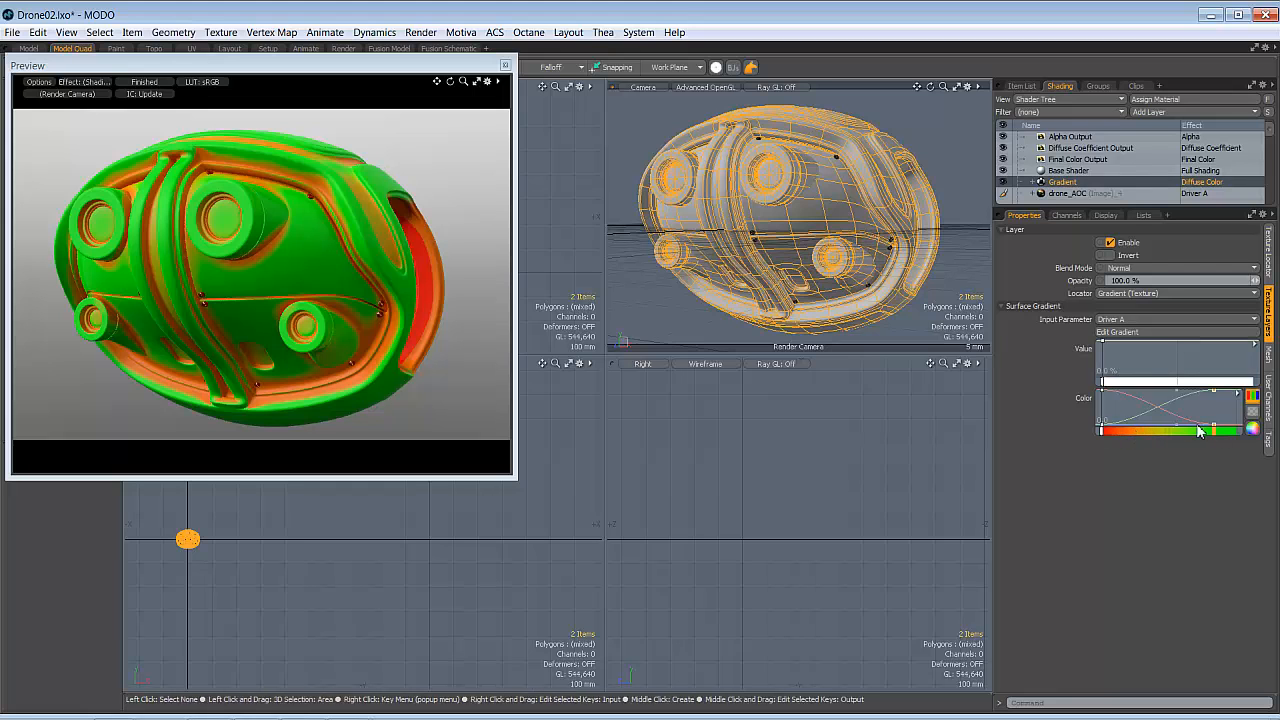
Bring the red and green keys close together at about one fifth of the color ramp for a sharp transition
{"action": "left_click_drag", "start_coordinate": [1213, 430], "coordinate": [1159, 437]}
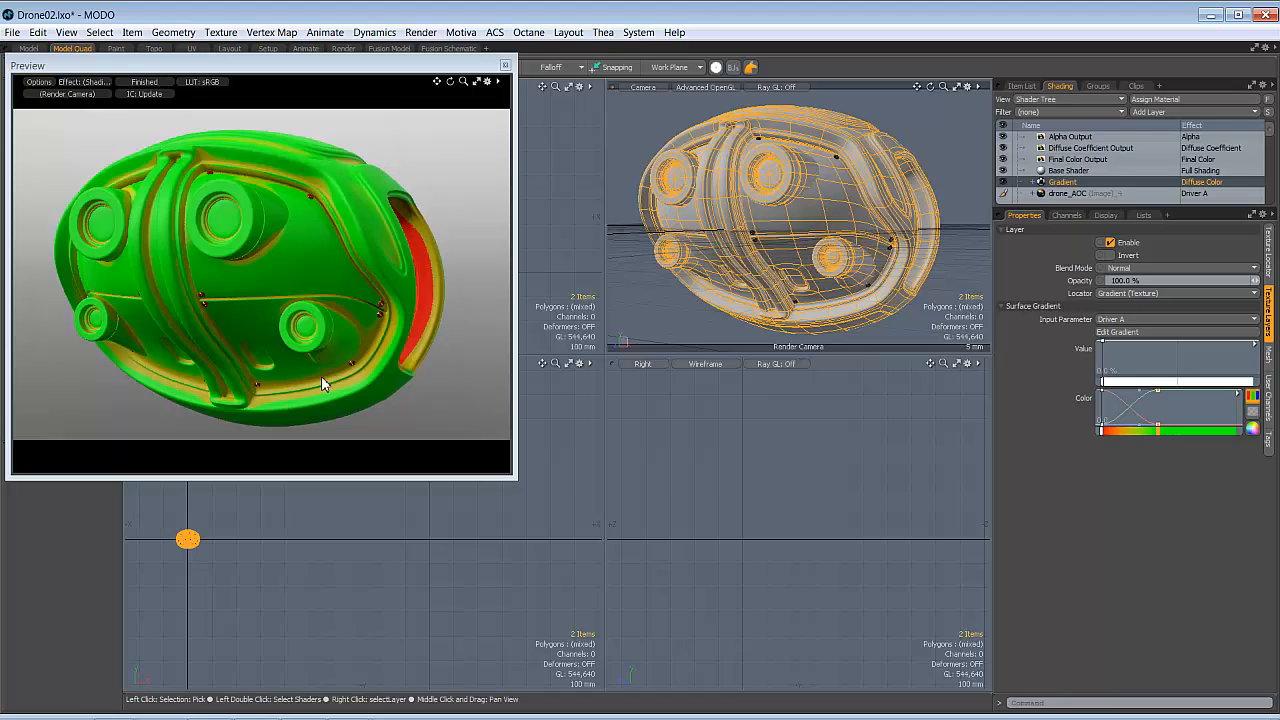
{"action": "left_click_drag", "start_coordinate": [1101, 432], "coordinate": [1129, 434]}
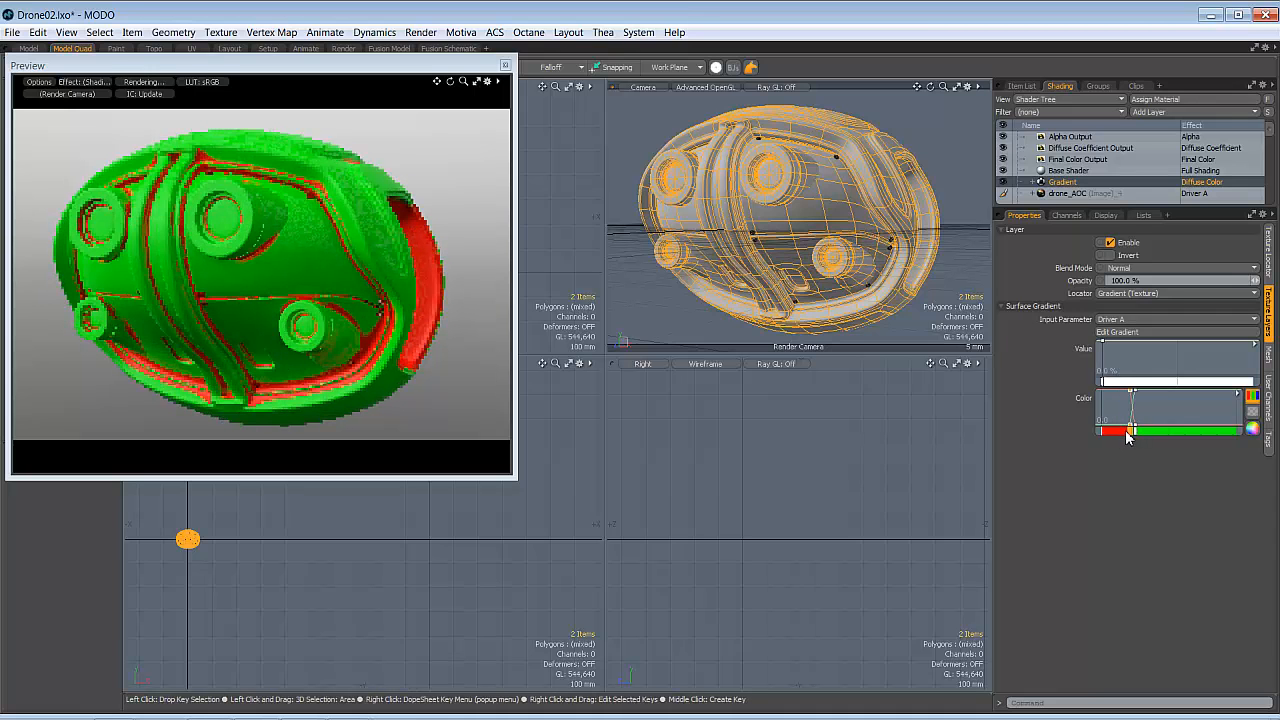
{"action": "left_click_drag", "start_coordinate": [1127, 437], "coordinate": [1131, 437]}
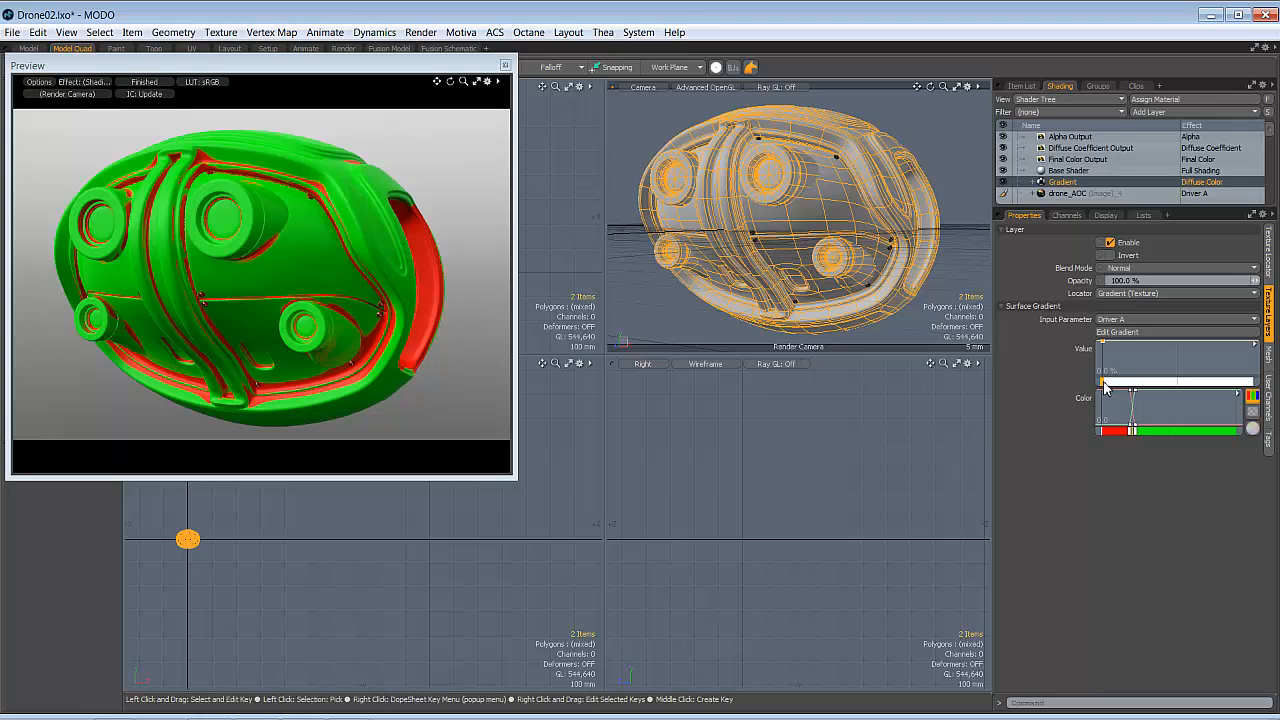
Shape the gradient's value ramp to fall sharply from white to black at the same position as the red-green transition
{"action": "left_click_drag", "start_coordinate": [1102, 383], "coordinate": [1130, 387]}
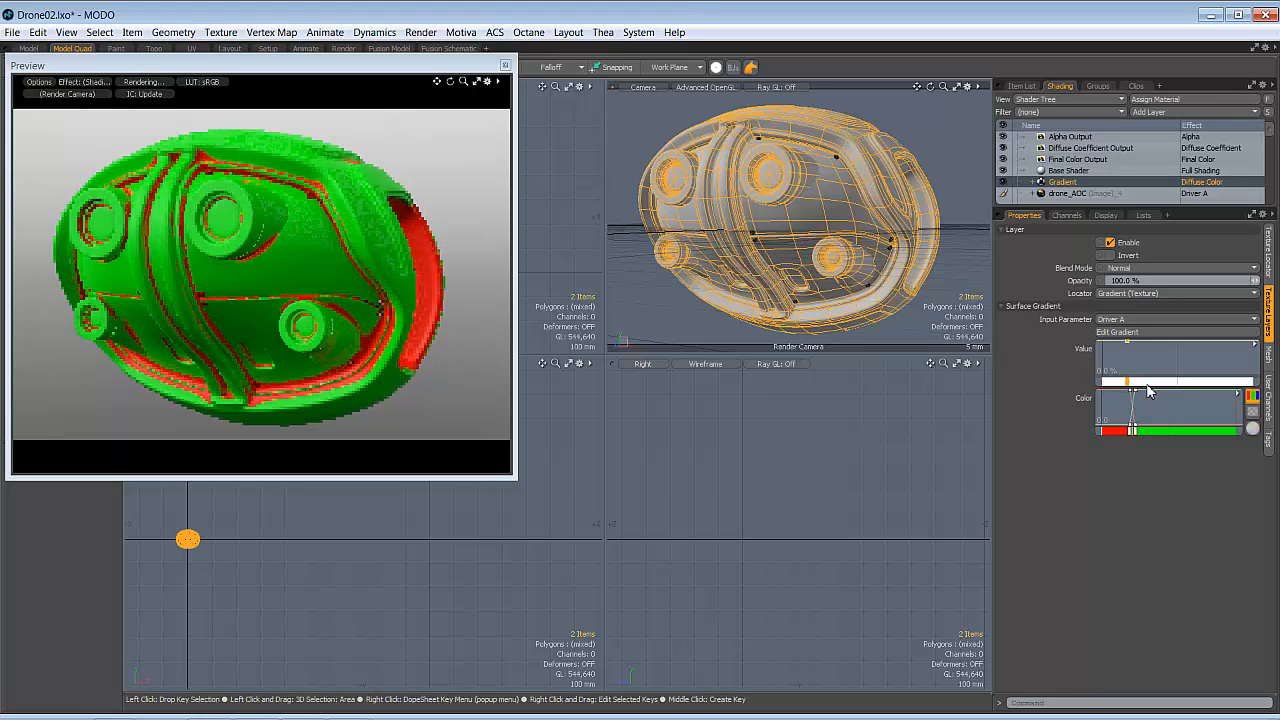
{"action": "left_click_drag", "start_coordinate": [1146, 384], "coordinate": [1132, 384]}
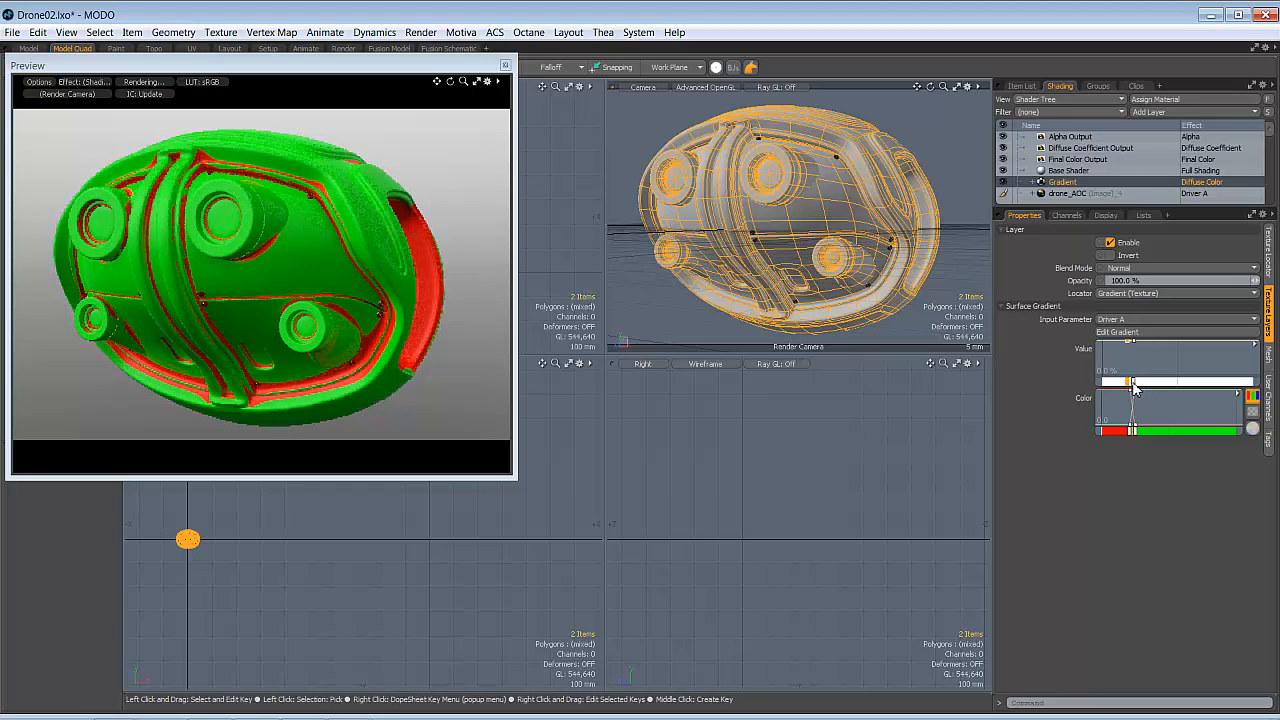
{"action": "left_click_drag", "start_coordinate": [1137, 375], "coordinate": [1137, 381]}
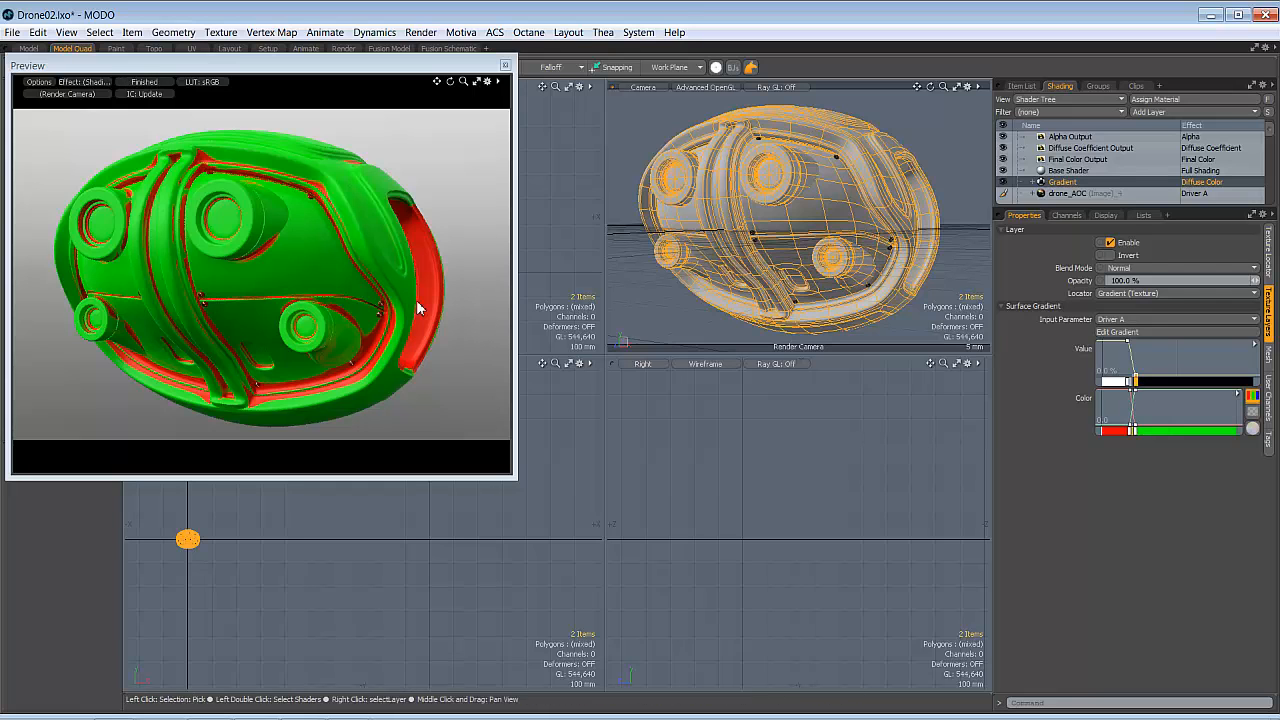
Change the Gradient layer's effect from Diffuse Color to Group Mask
{"action": "right_click", "coordinate": [1208, 186]}
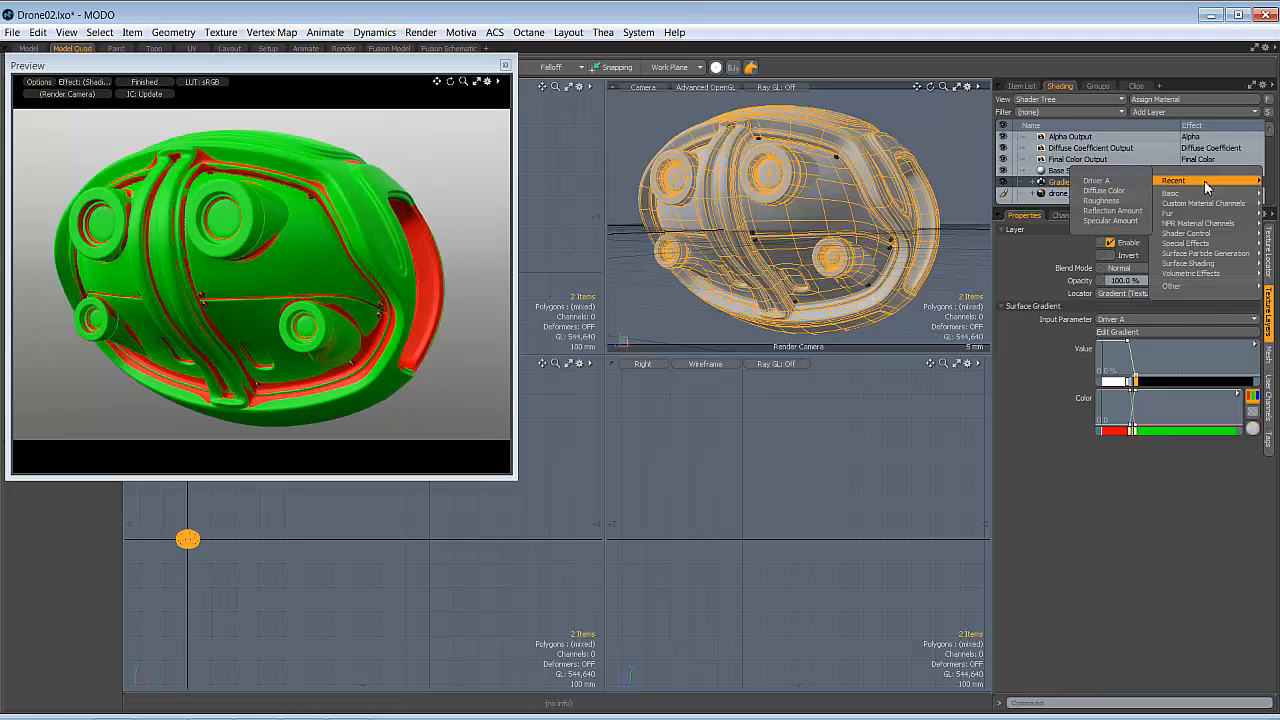
{"action": "mouse_move", "coordinate": [1197, 236]}
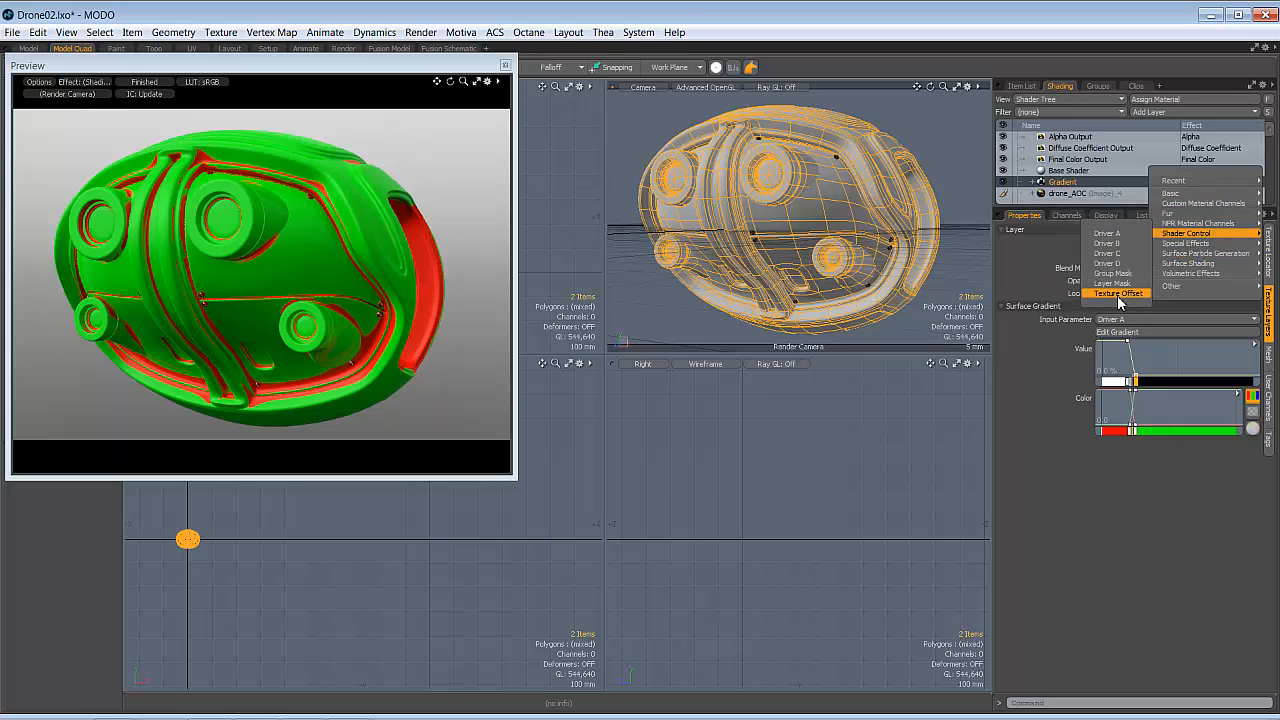
{"action": "left_click", "coordinate": [1118, 273]}
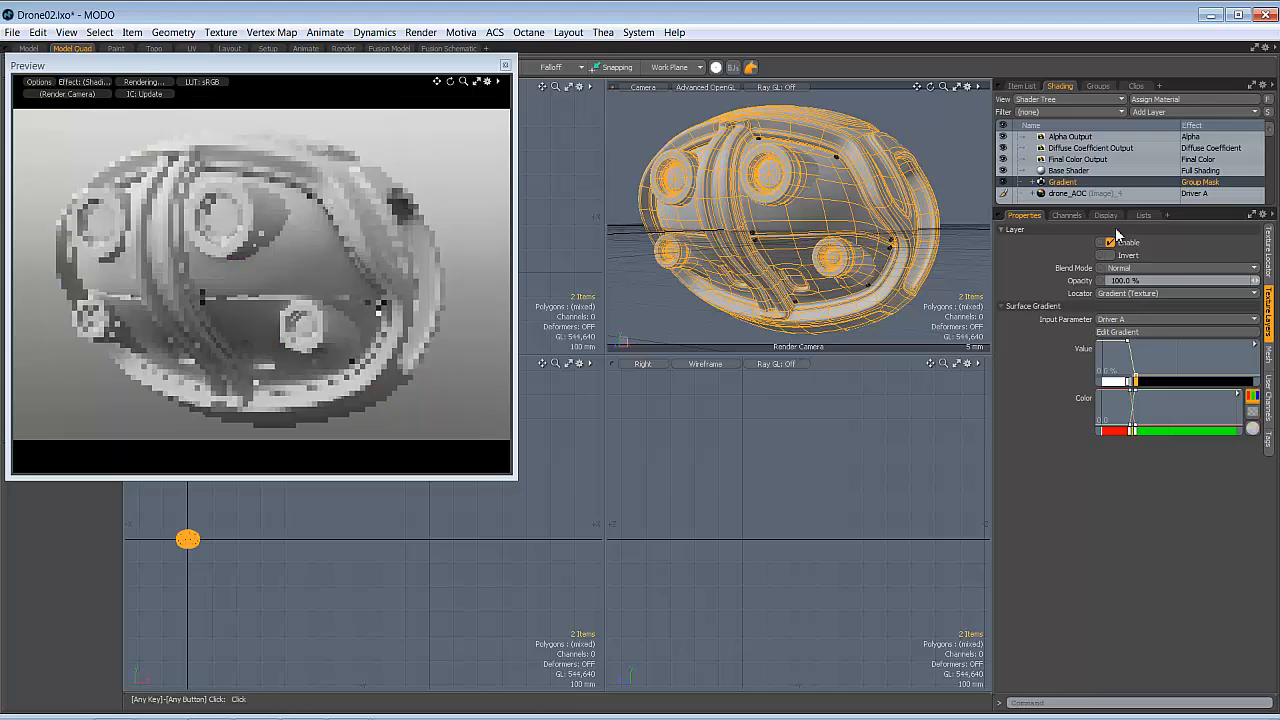
Group the Gradient and drone_AOC layers together in the Shader Tree
{"action": "left_click", "coordinate": [1072, 193]}
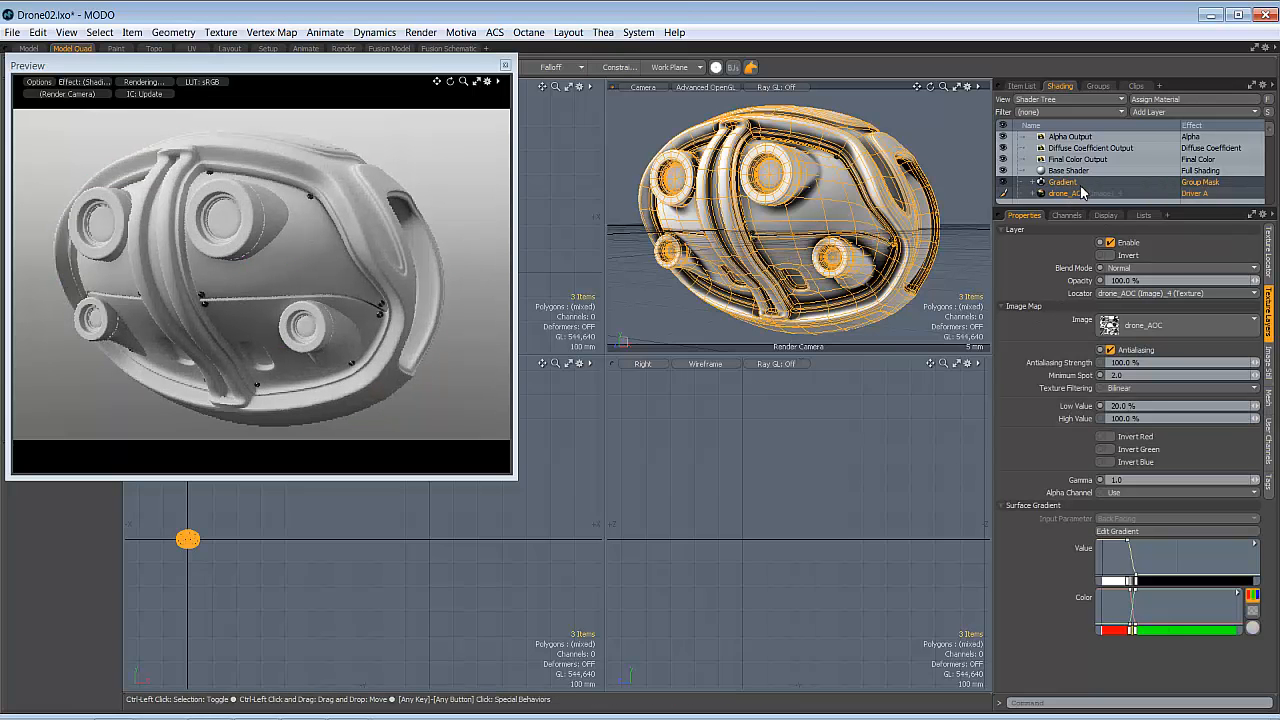
{"action": "left_click", "coordinate": [1086, 190], "text": "ctrl"}
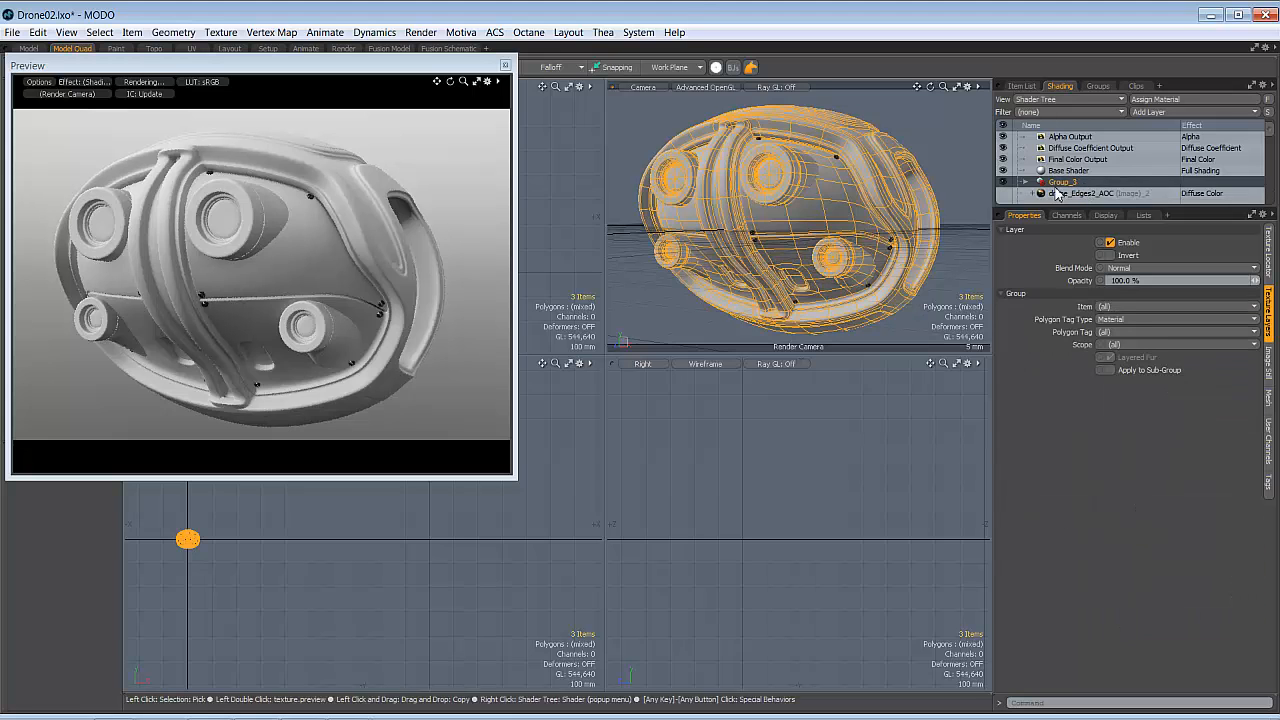
{"action": "key", "text": "ctrl+g"}
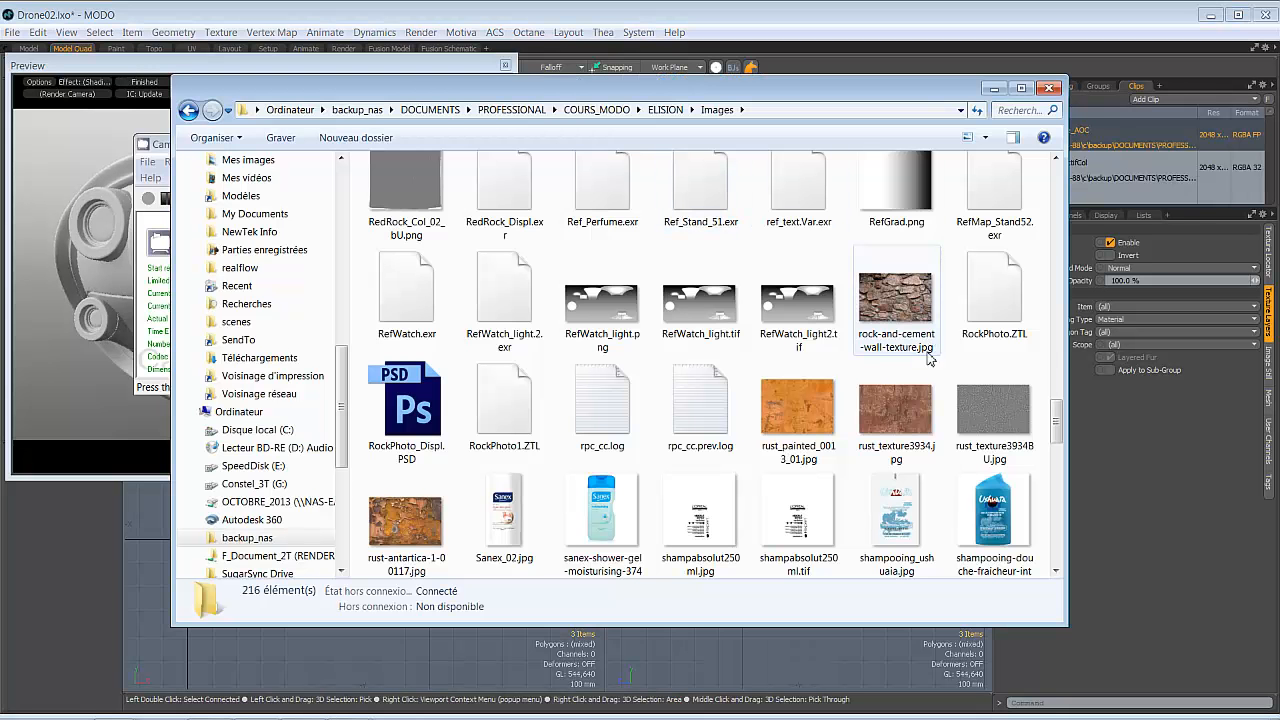
Load rust_texture3934.jpg from the Images folder window into the clip list
{"action": "left_click_drag", "start_coordinate": [950, 88], "coordinate": [797, 146]}
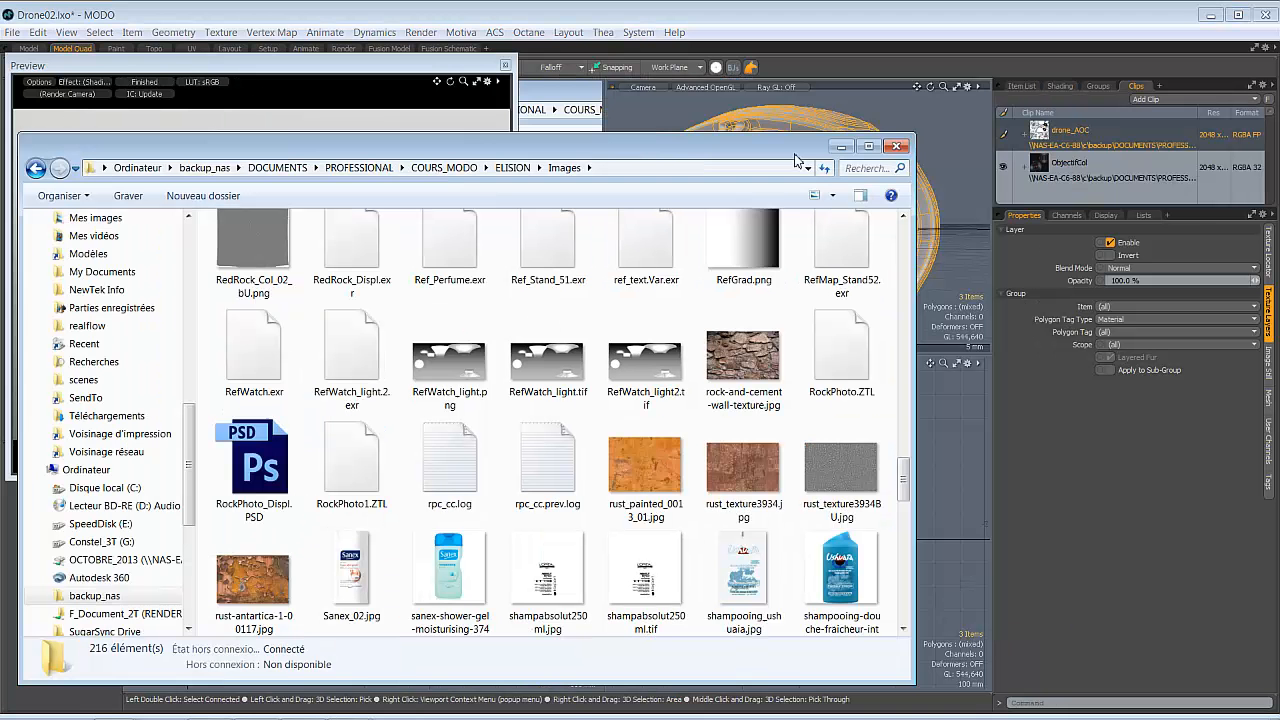
{"action": "left_click", "coordinate": [742, 487]}
{"action": "left_click_drag", "start_coordinate": [742, 487], "coordinate": [1140, 131]}
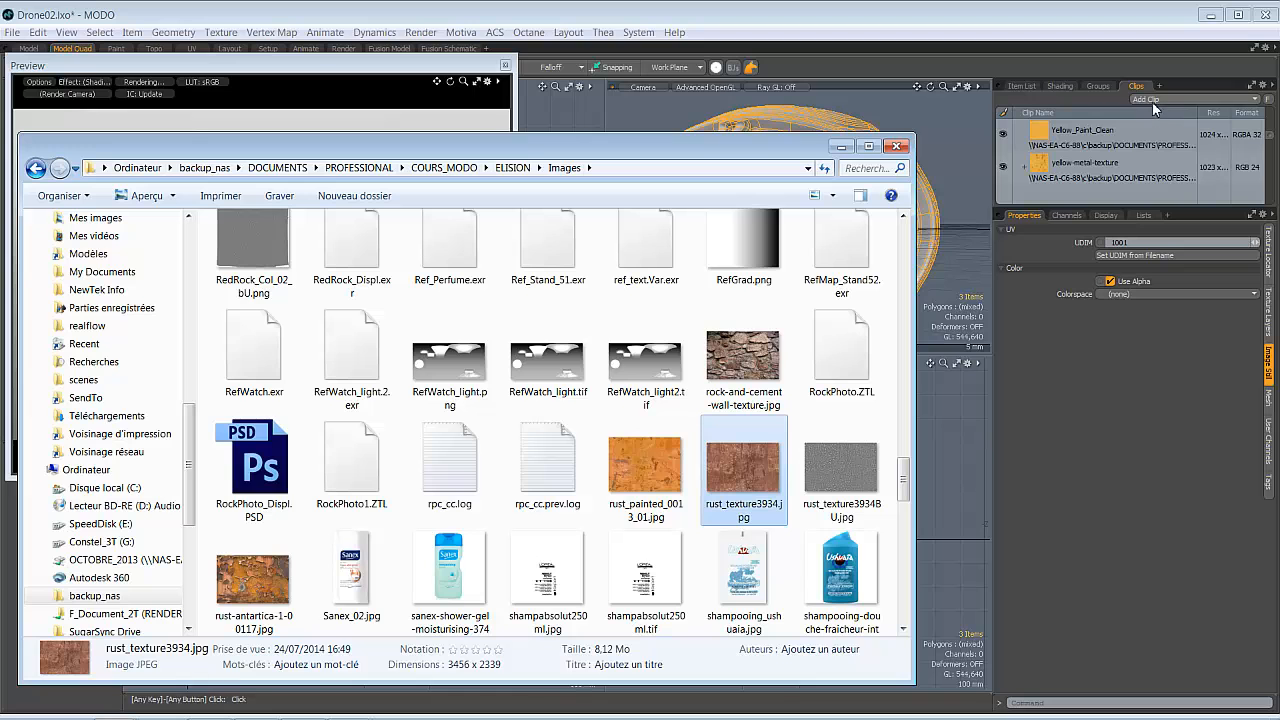
Apply the rust_texture3934 clip to the drone mesh in the camera view
{"action": "left_click_drag", "start_coordinate": [1270, 134], "coordinate": [1272, 205]}
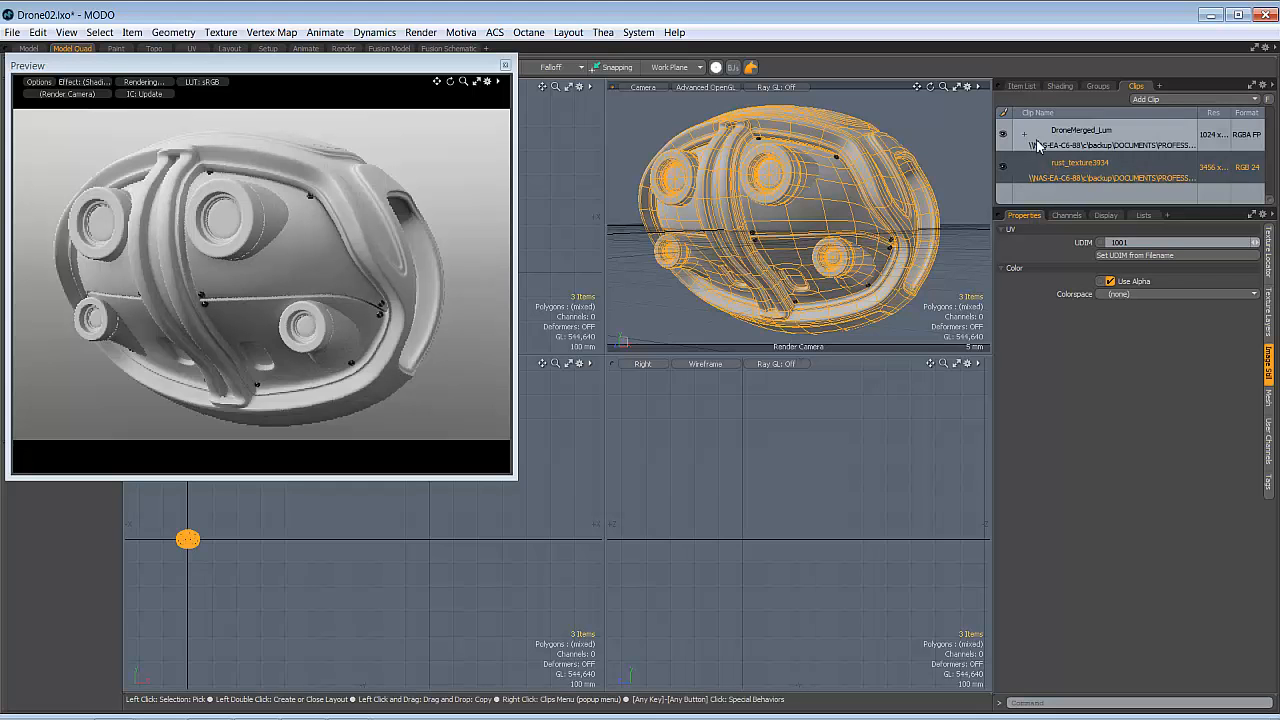
{"action": "left_click", "coordinate": [1060, 168]}
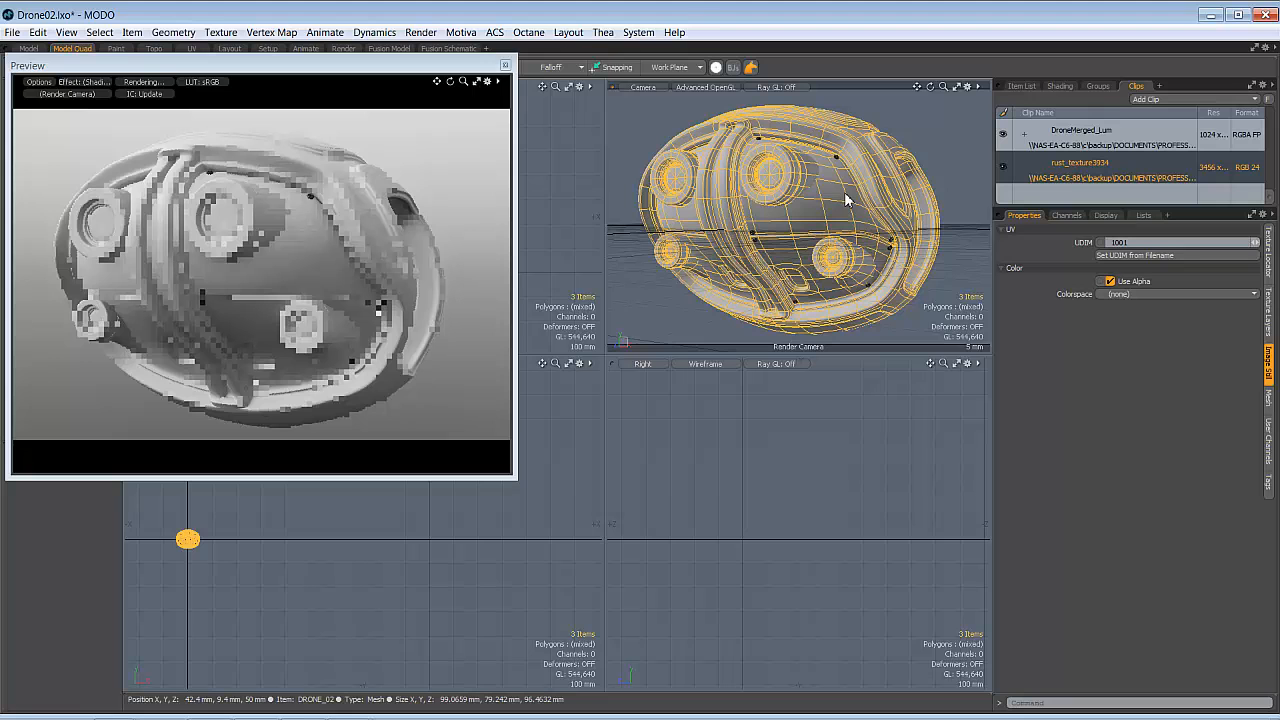
{"action": "left_click_drag", "start_coordinate": [845, 194], "coordinate": [845, 194]}
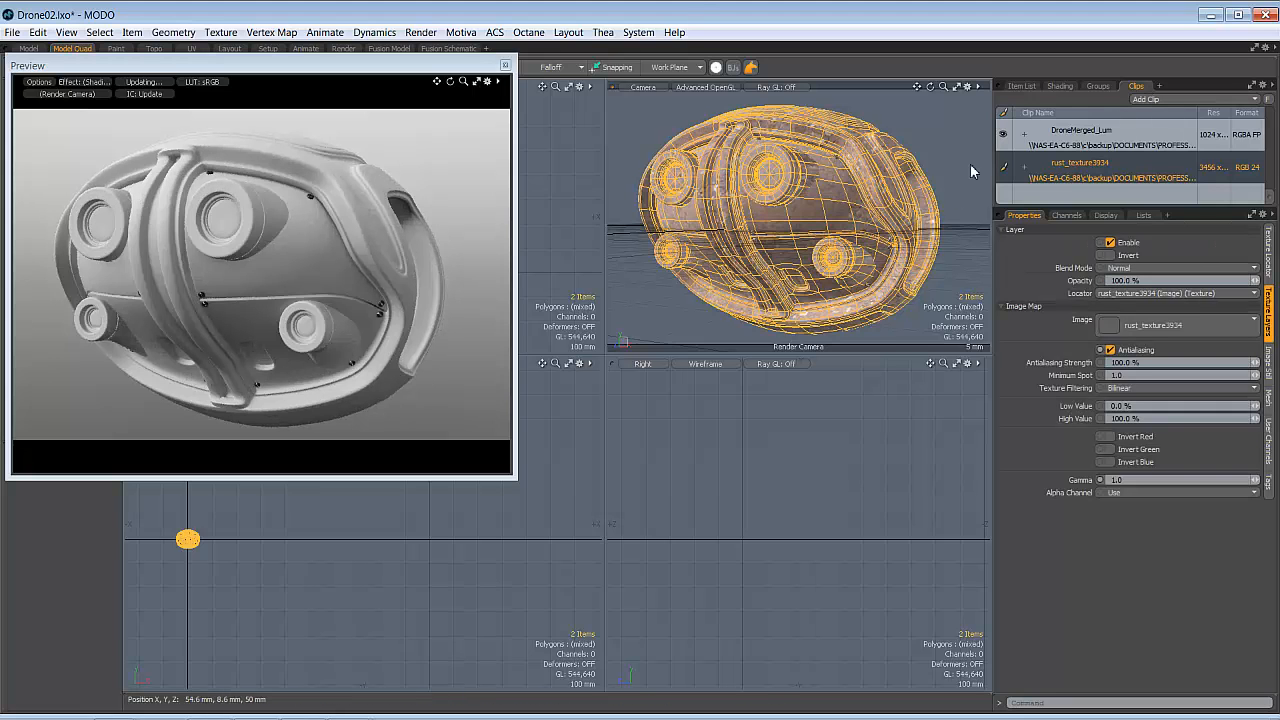
Move the rust_texture3934 layer into Group_3 above the Gradient in the Shader Tree and set its gamma to 0.4546
{"action": "left_click", "coordinate": [1063, 87]}
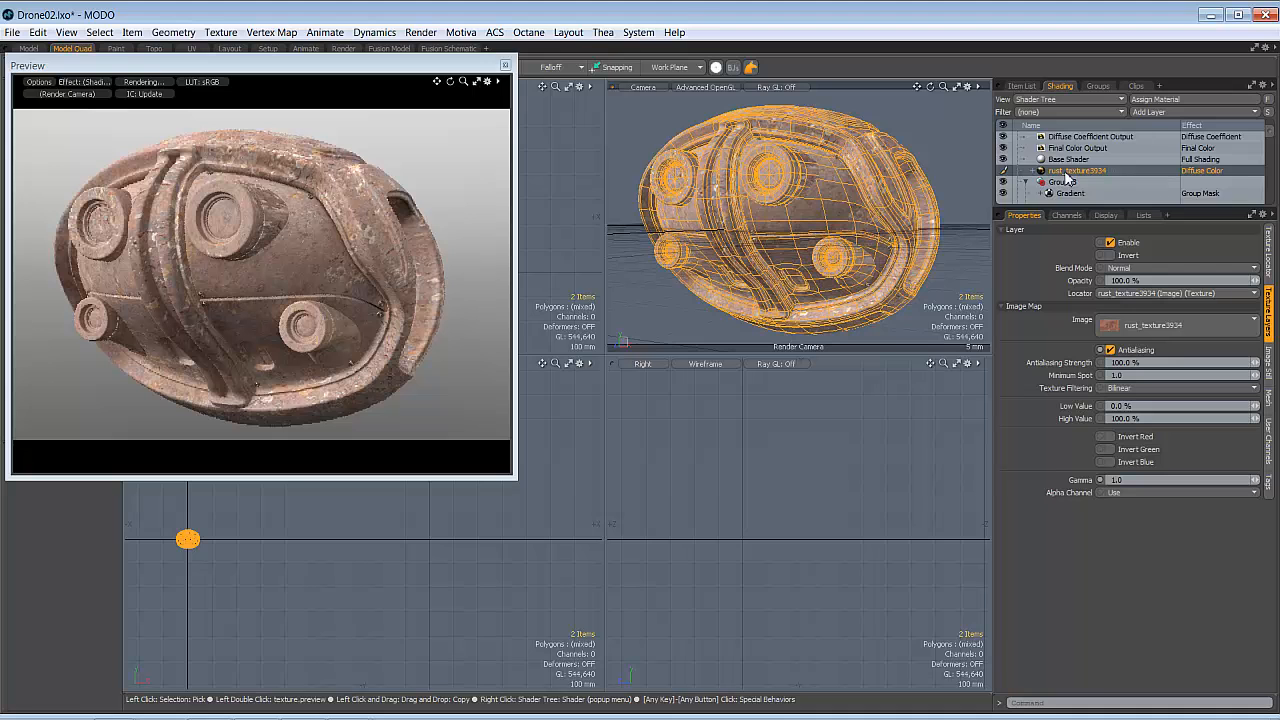
{"action": "left_click_drag", "start_coordinate": [1065, 173], "coordinate": [1090, 158]}
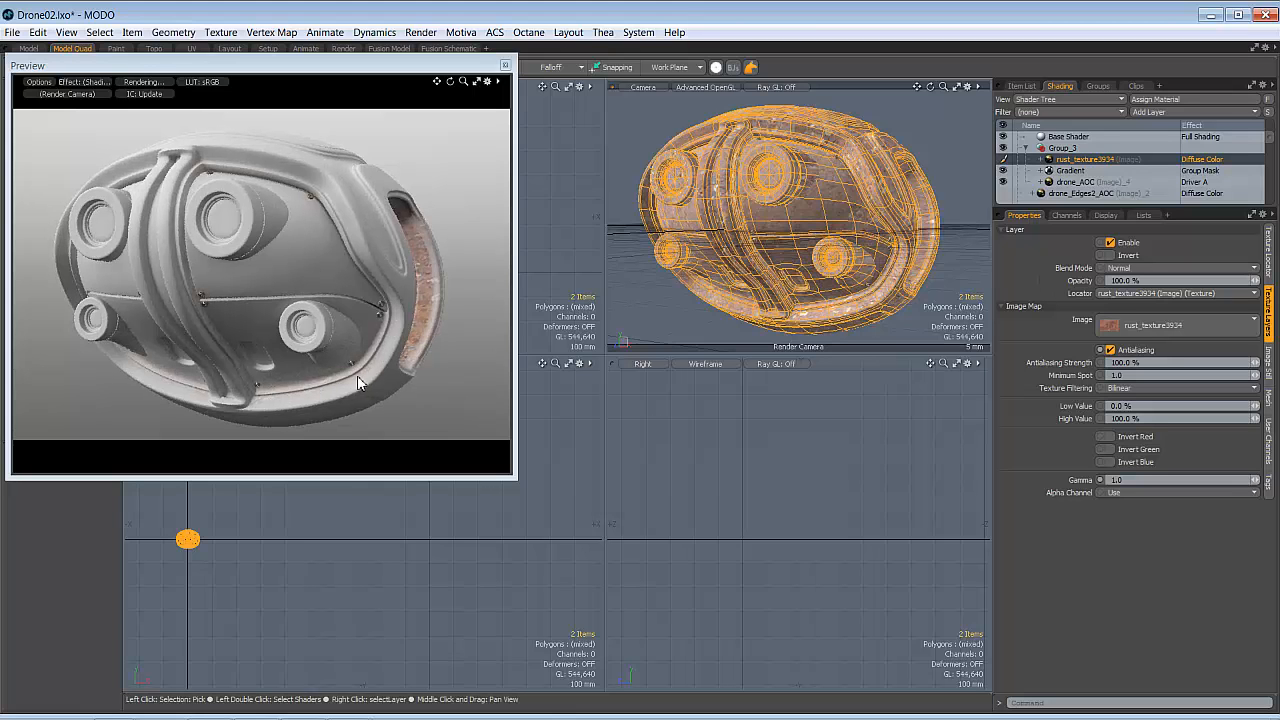
{"action": "left_click", "coordinate": [1139, 481]}
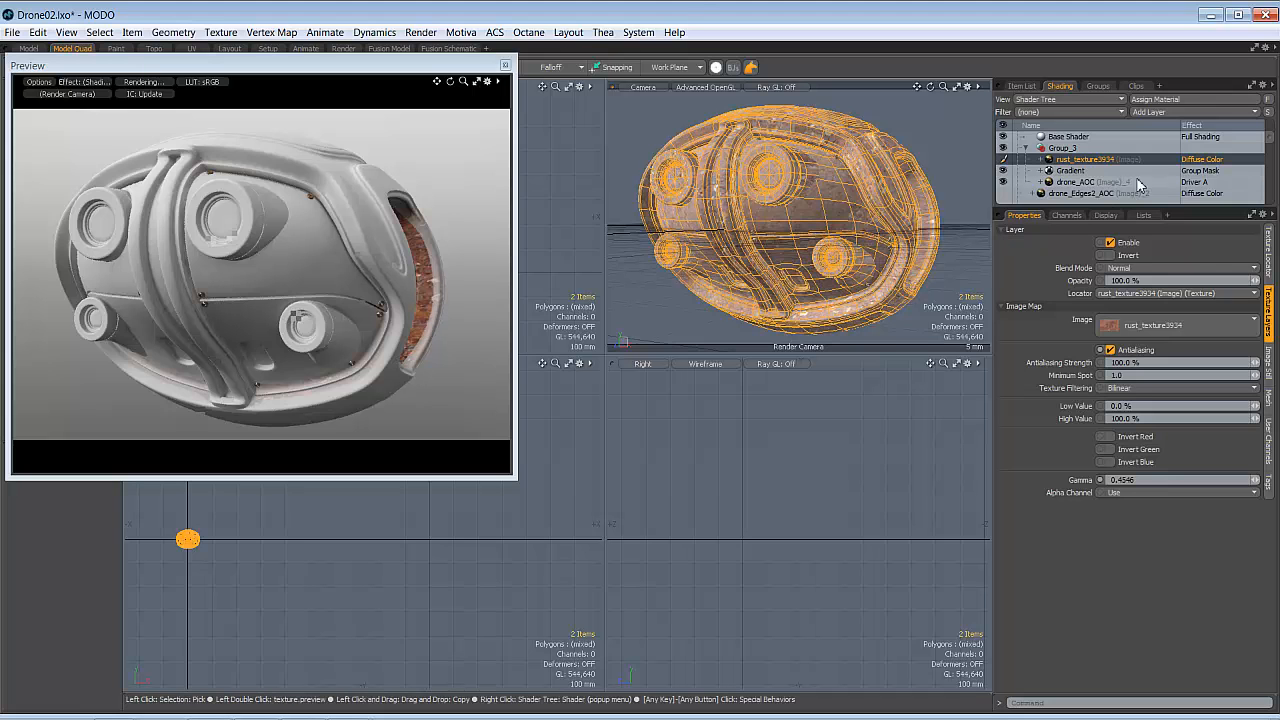
Shift the Gradient mask's value keys slightly toward higher input to spread the rust in the recesses, and enlarge the Shader Tree list
{"action": "left_click", "coordinate": [1066, 171]}
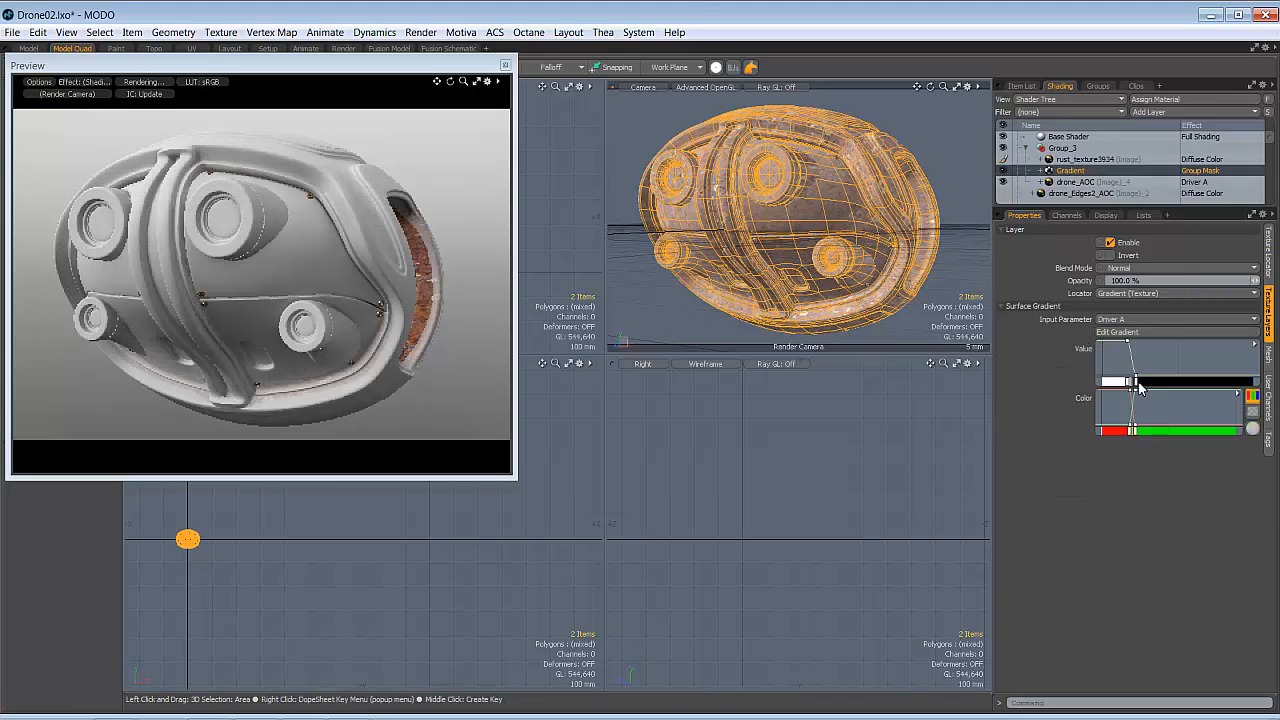
{"action": "left_click_drag", "start_coordinate": [1136, 381], "coordinate": [1140, 381]}
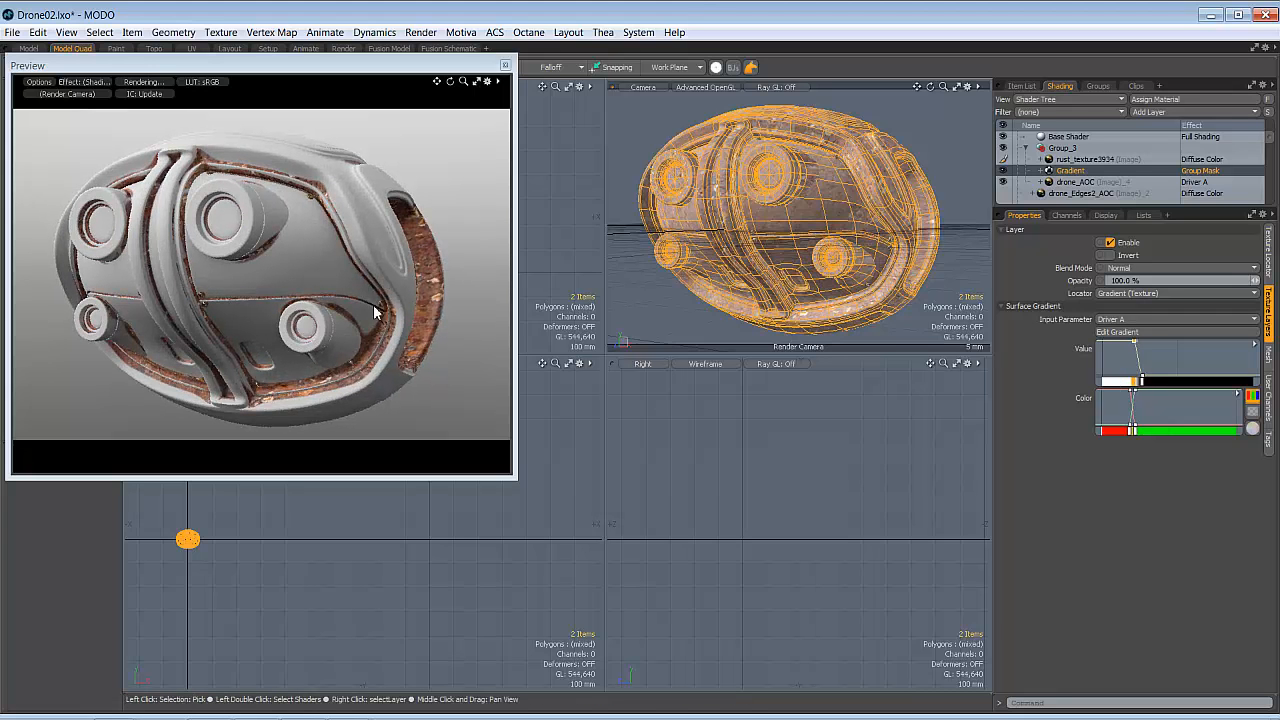
{"action": "left_click_drag", "start_coordinate": [1137, 206], "coordinate": [1140, 259]}
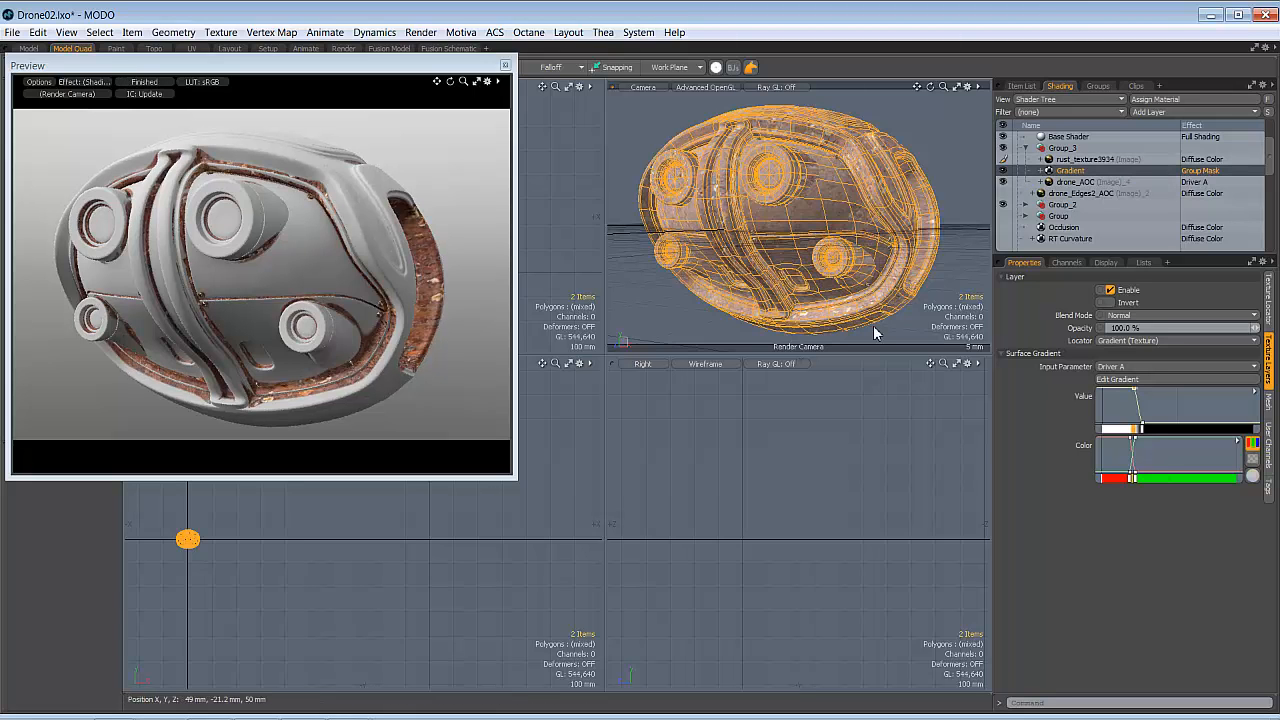
Set the rust_texture3934 layer's horizontal and vertical wrap to 3.0 in its texture locator
{"action": "left_click", "coordinate": [1068, 160]}
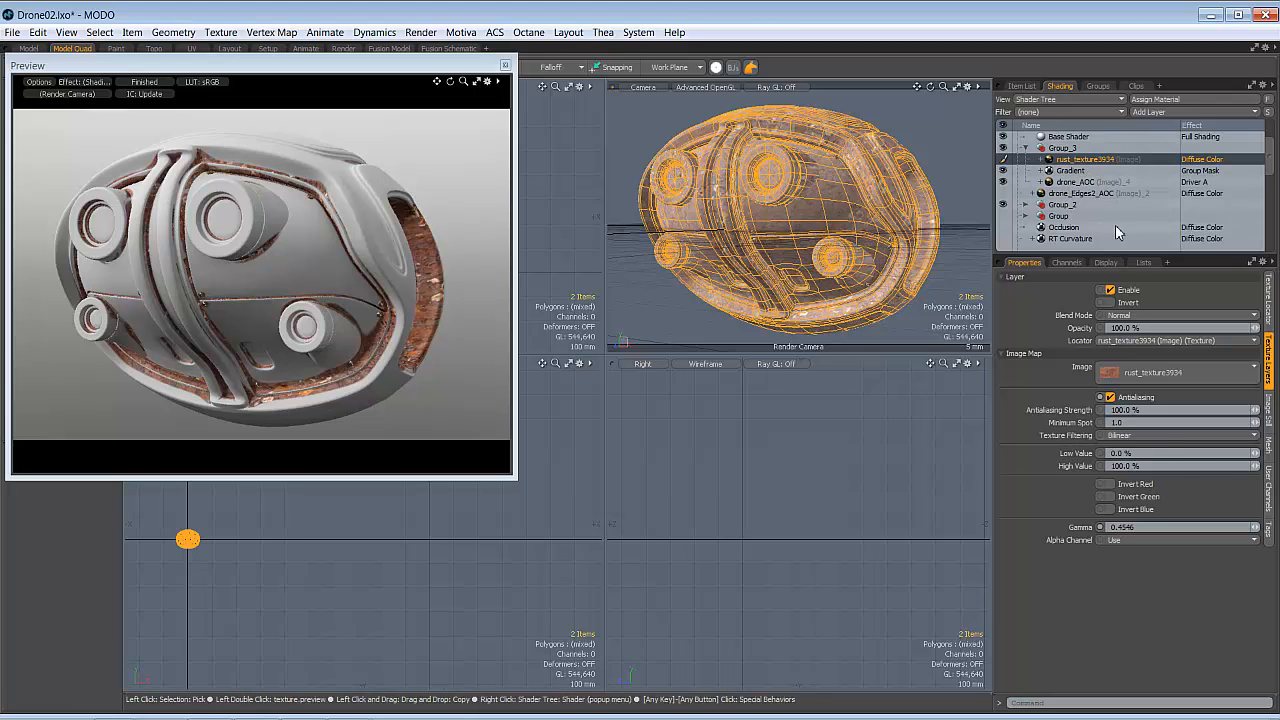
{"action": "left_click", "coordinate": [1269, 300]}
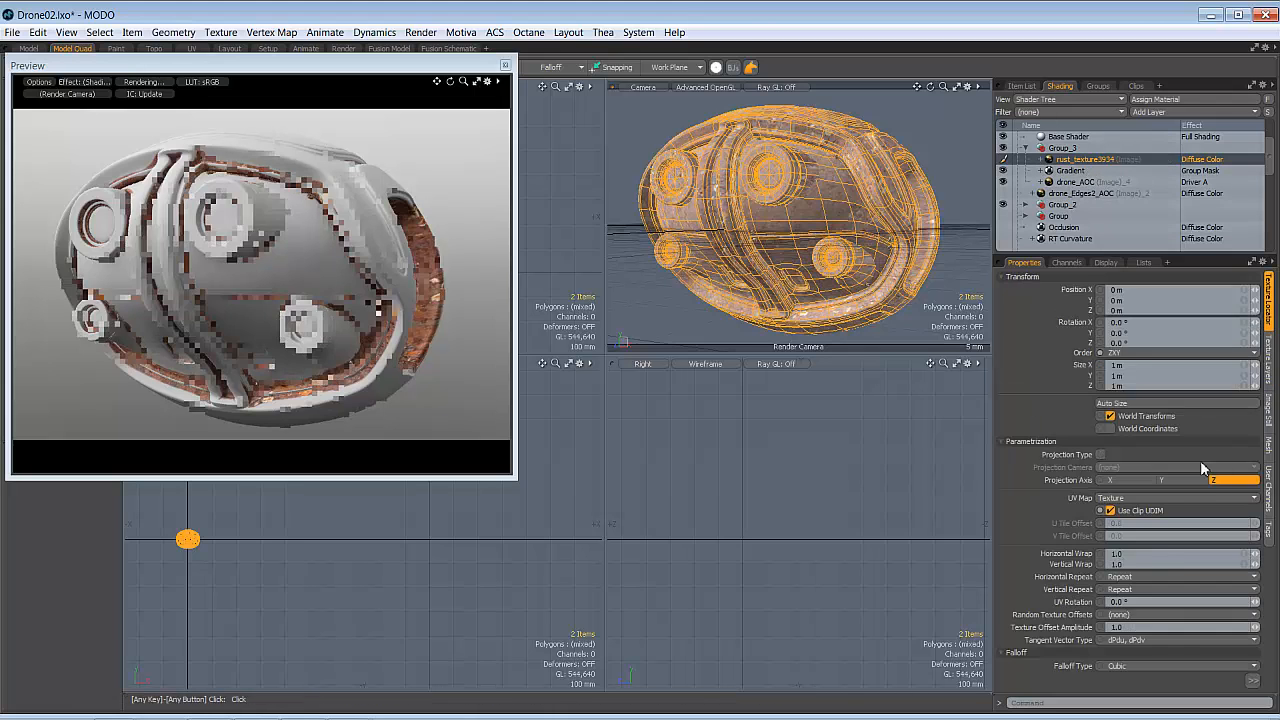
{"action": "type", "text": "3"}
{"action": "key", "text": "Tab"}
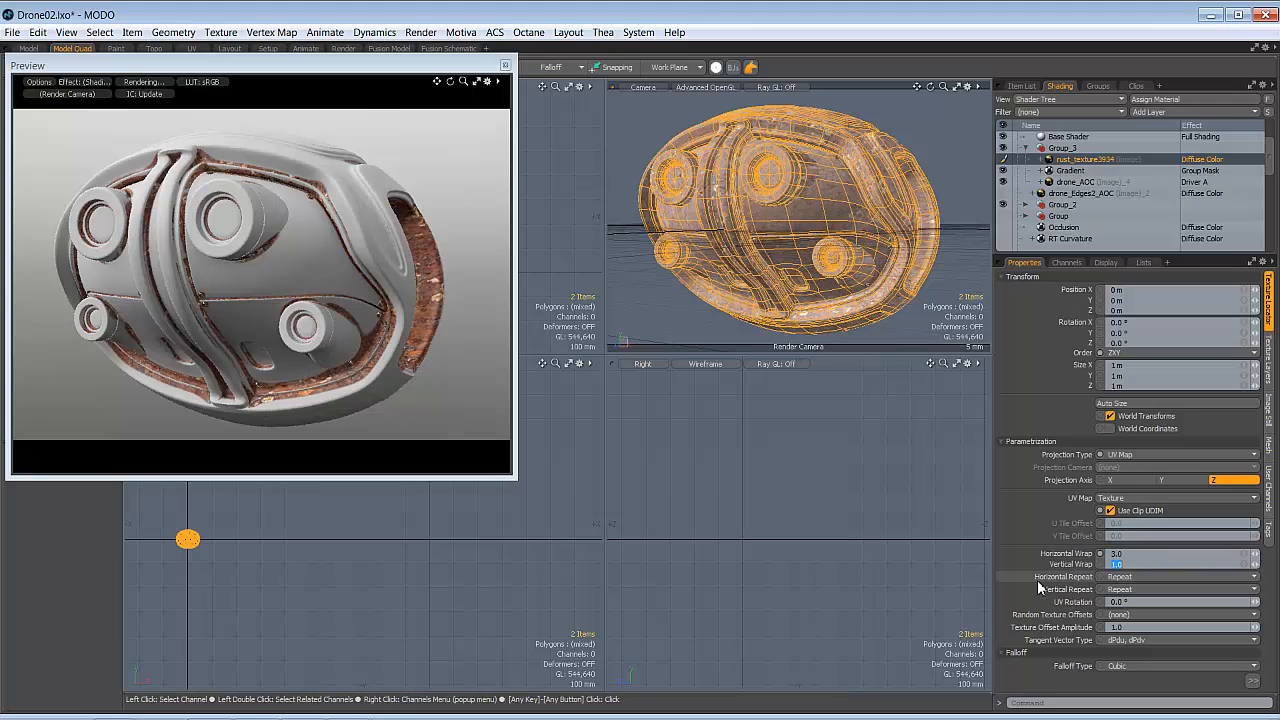
{"action": "type", "text": "3"}
{"action": "key", "text": "Tab"}
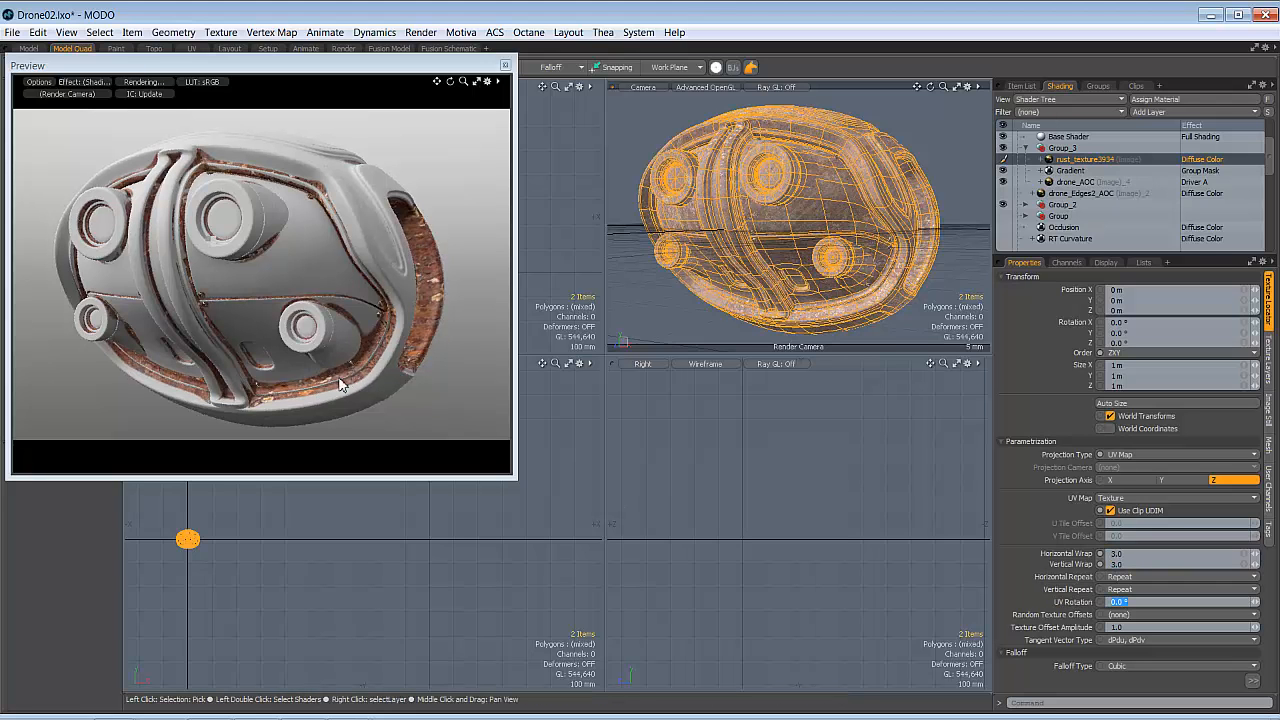